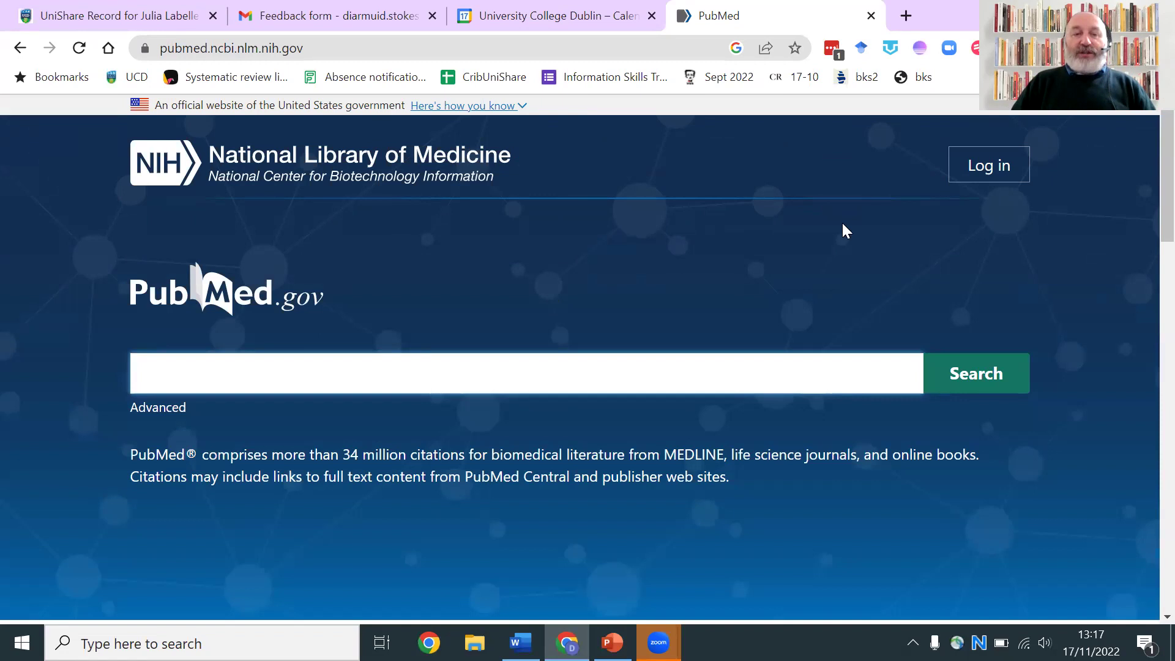
- Open the MeSH Database from the PubMed home page and search it for "Covid 19"
scroll(842, 228, "down", 5)
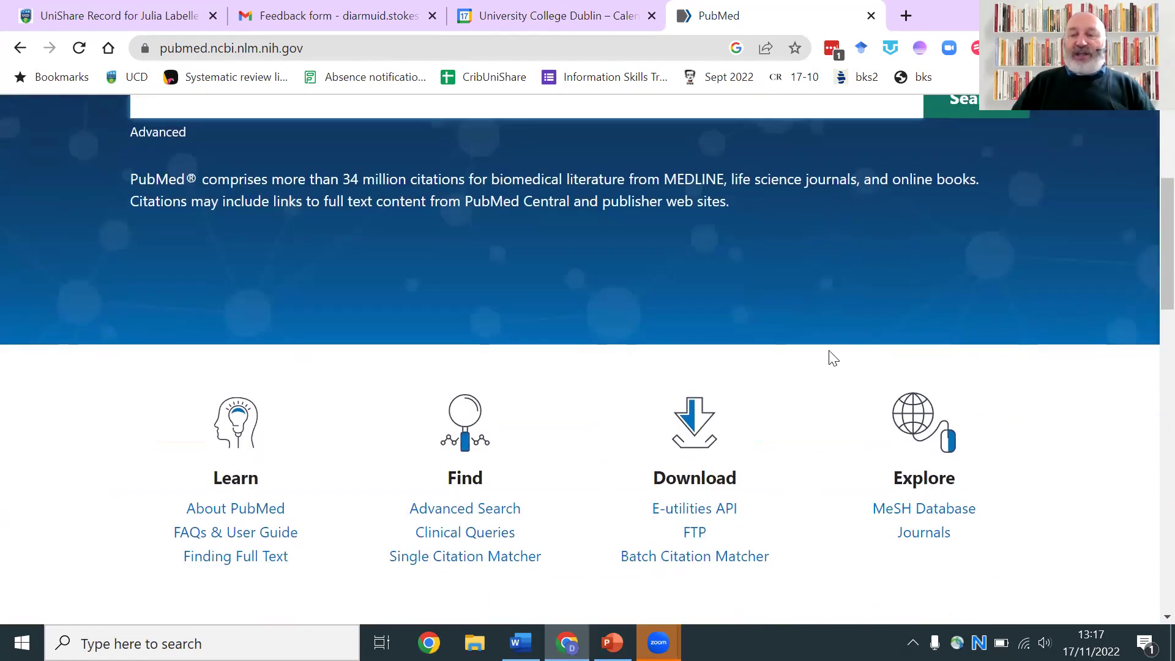
left_click(918, 516)
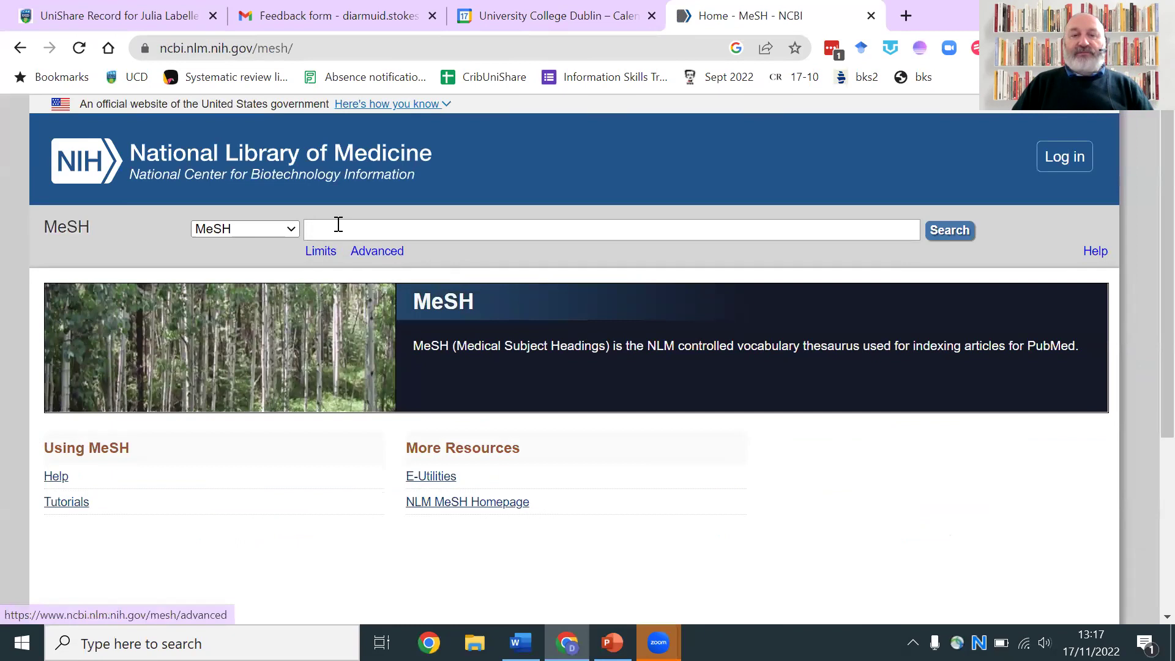
left_click(331, 230)
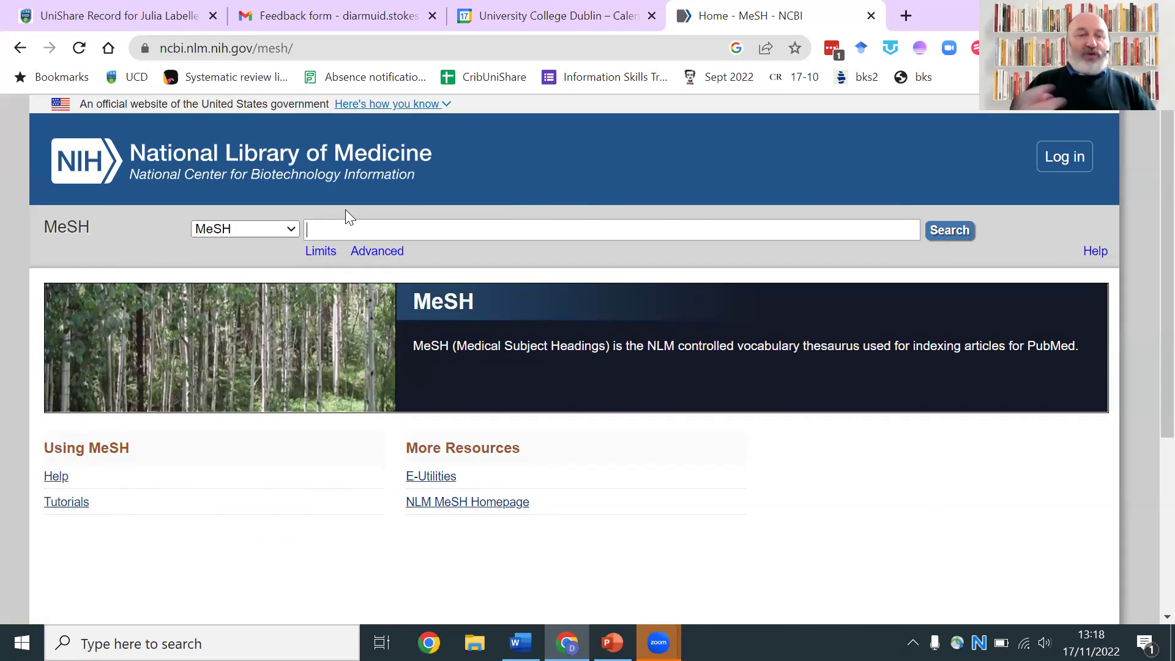
type("C")
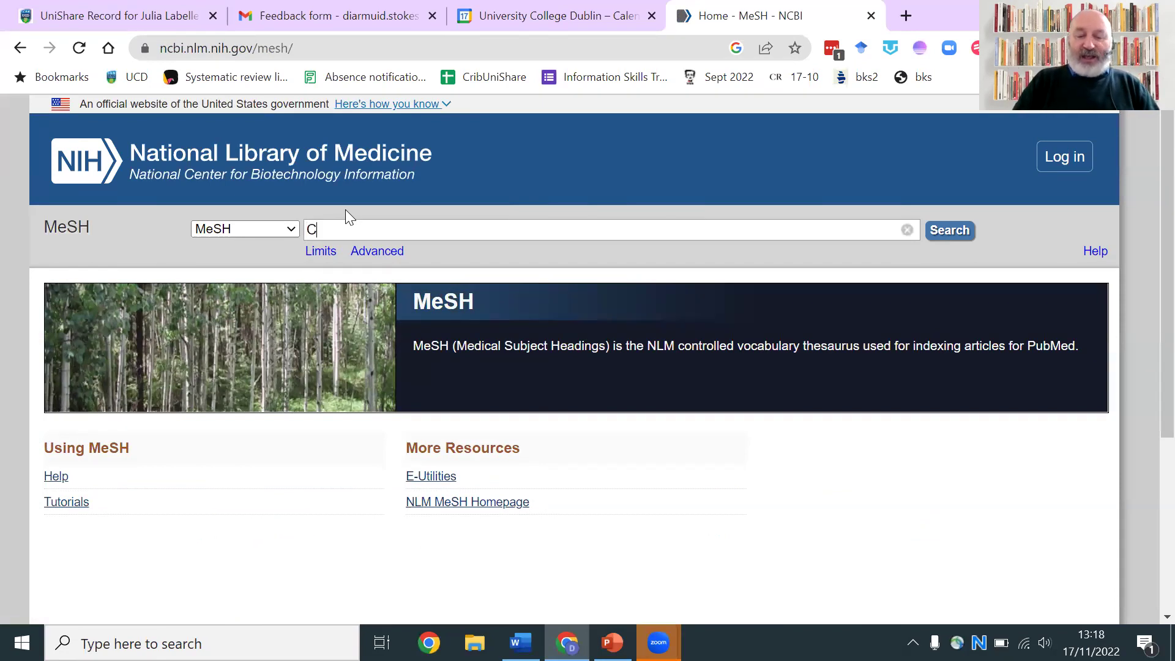
type("ovid 19")
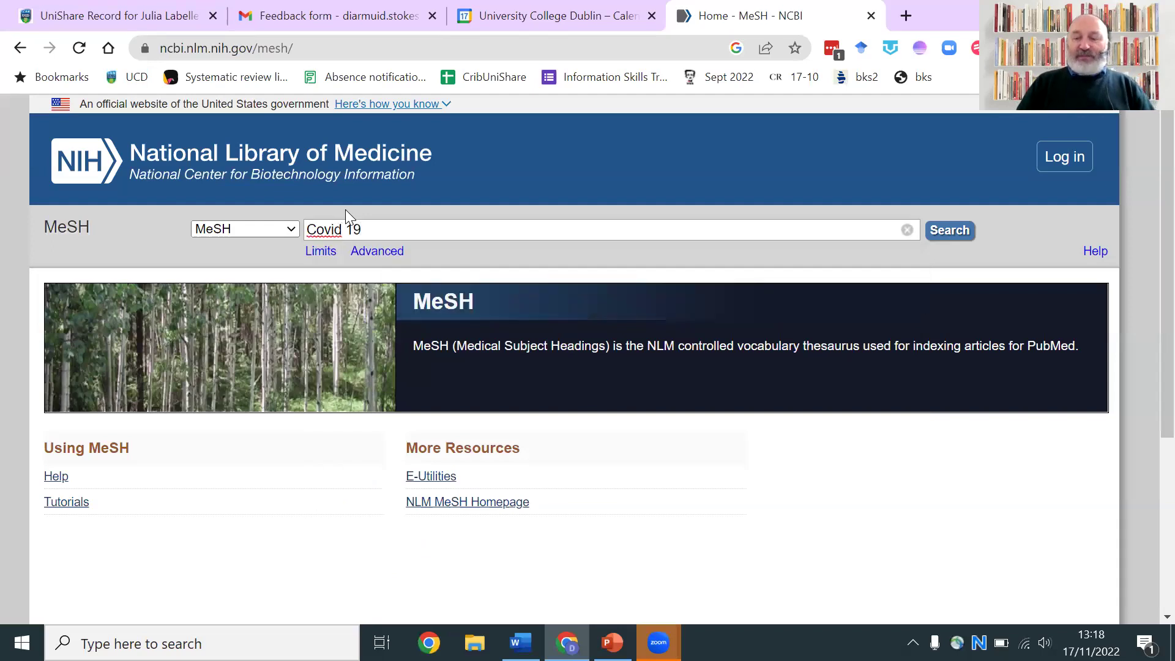
key("Return")
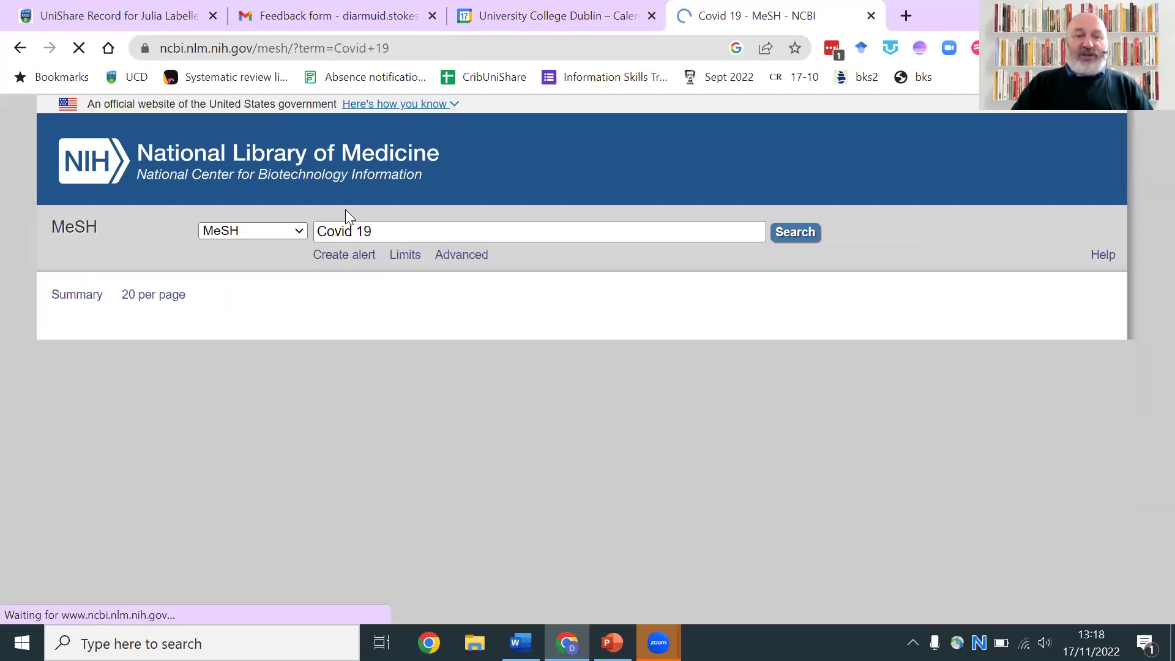
- Find the COVID-19 disease heading among the MeSH results and open its record
scroll(283, 312, "down", 3)
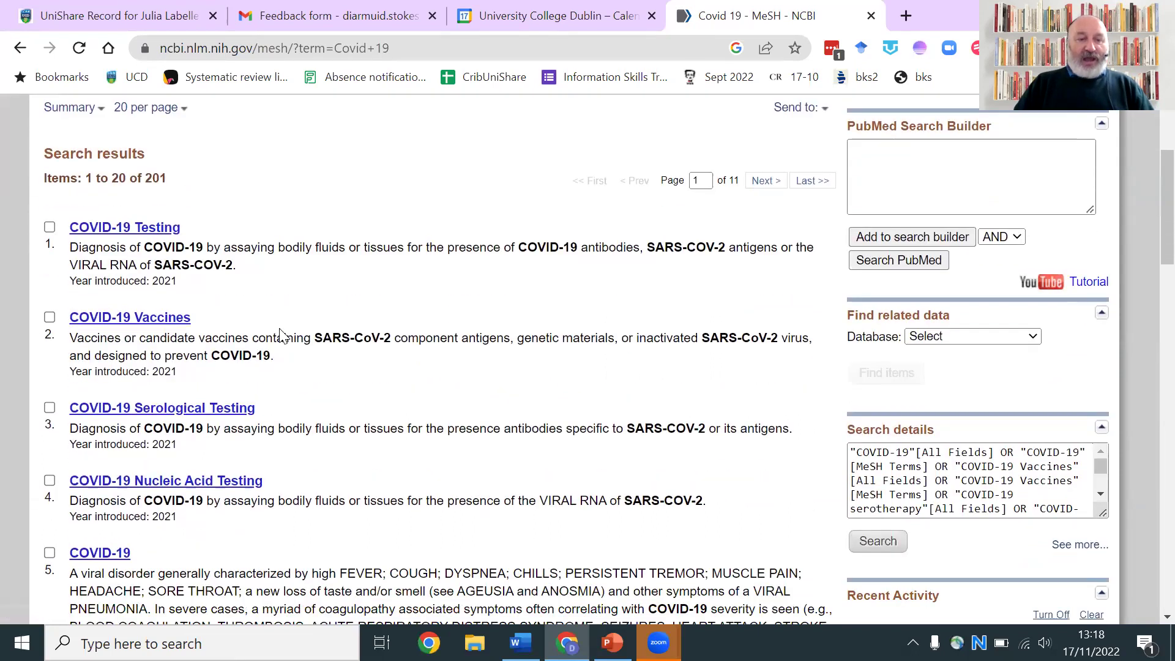
scroll(292, 315, "down", 3)
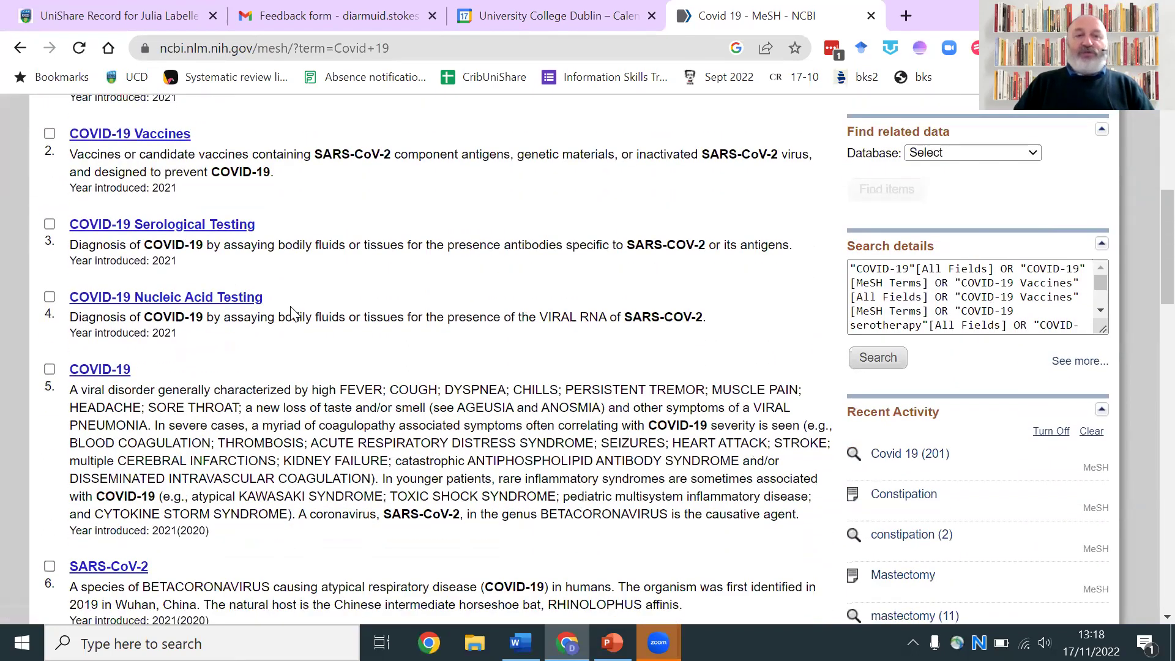
scroll(297, 303, "up", 3)
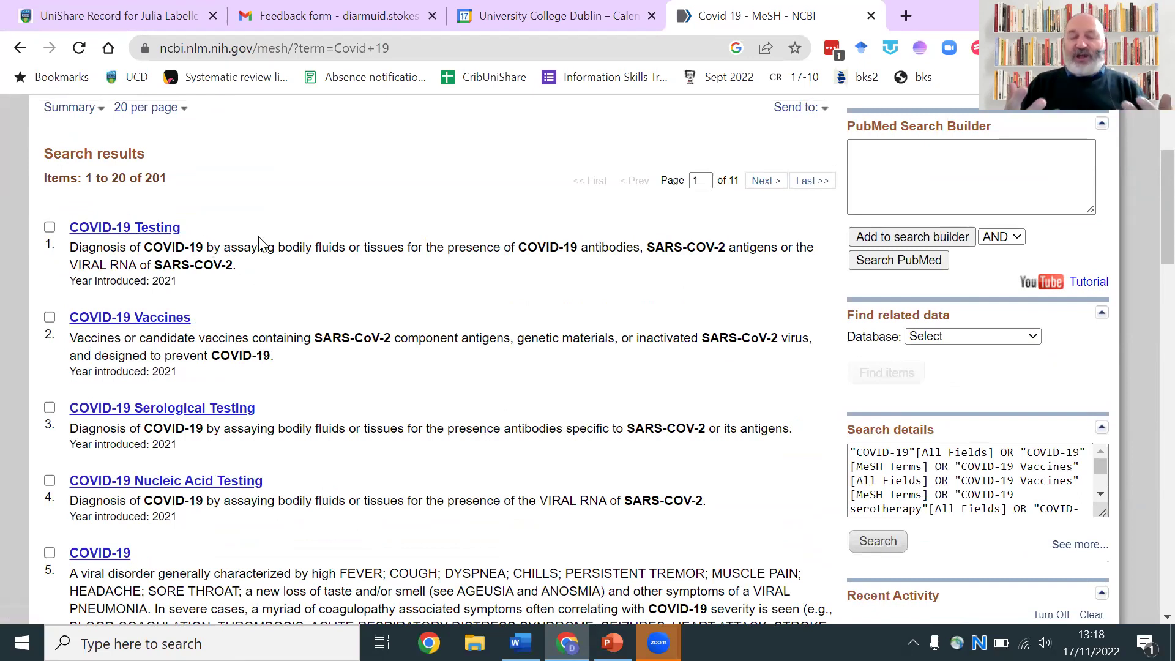
scroll(262, 243, "down", 4)
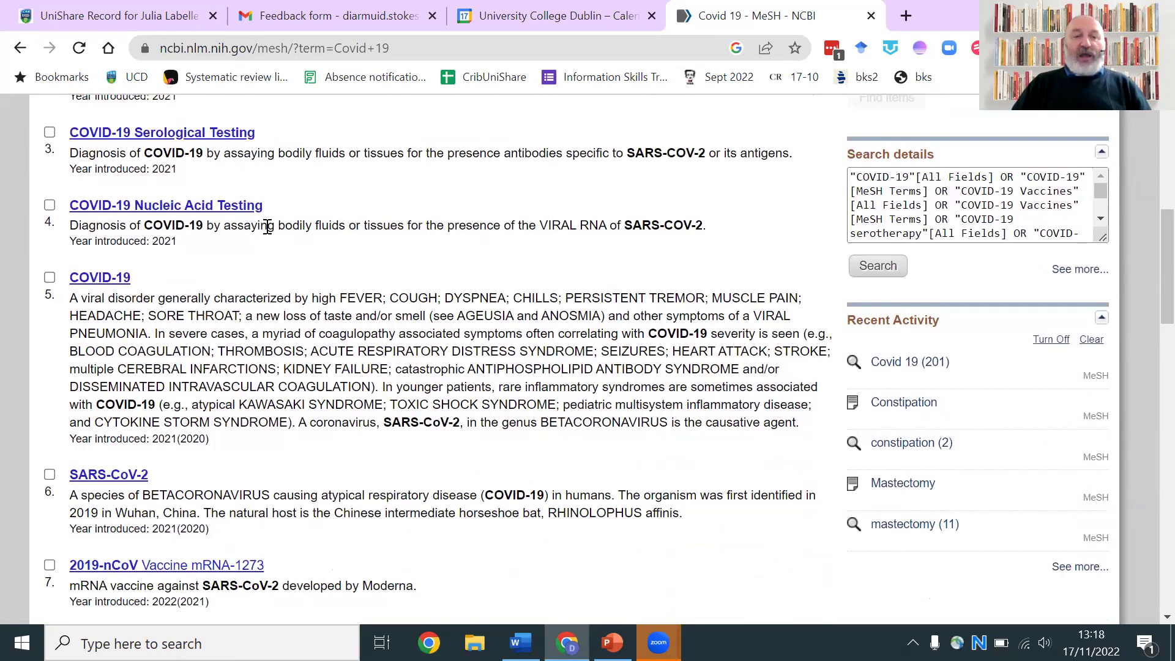
left_click(104, 283)
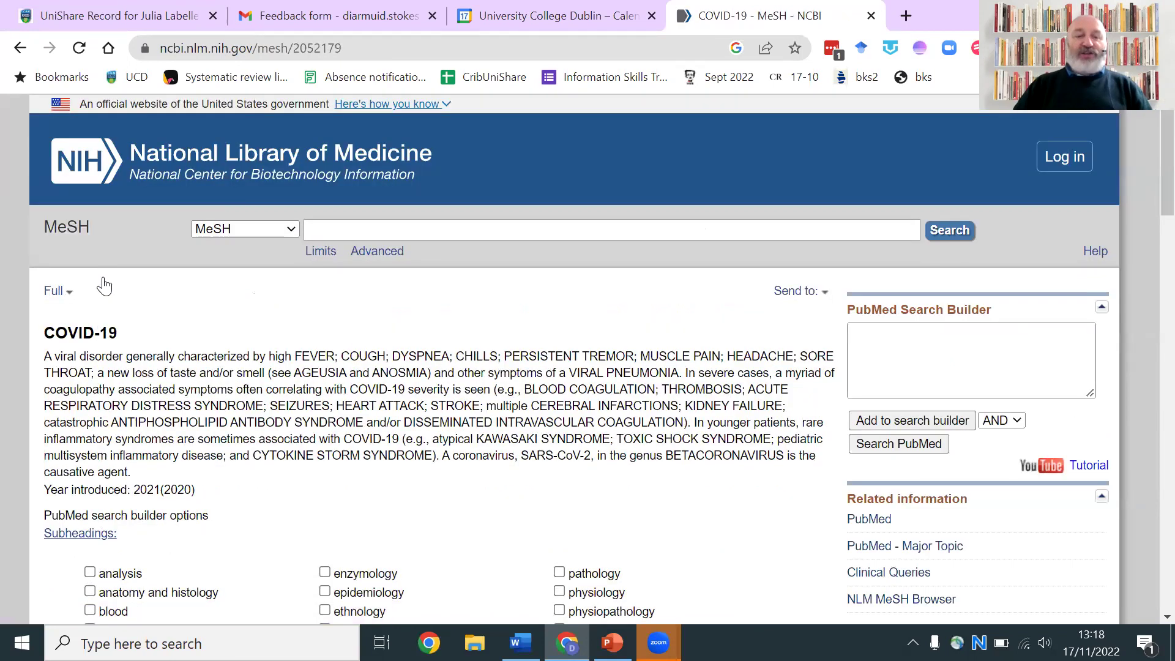
- Examine the COVID-19 record's subheadings and its entry terms, including the SARS-CoV-2 infection variants
scroll(178, 296, "down", 5)
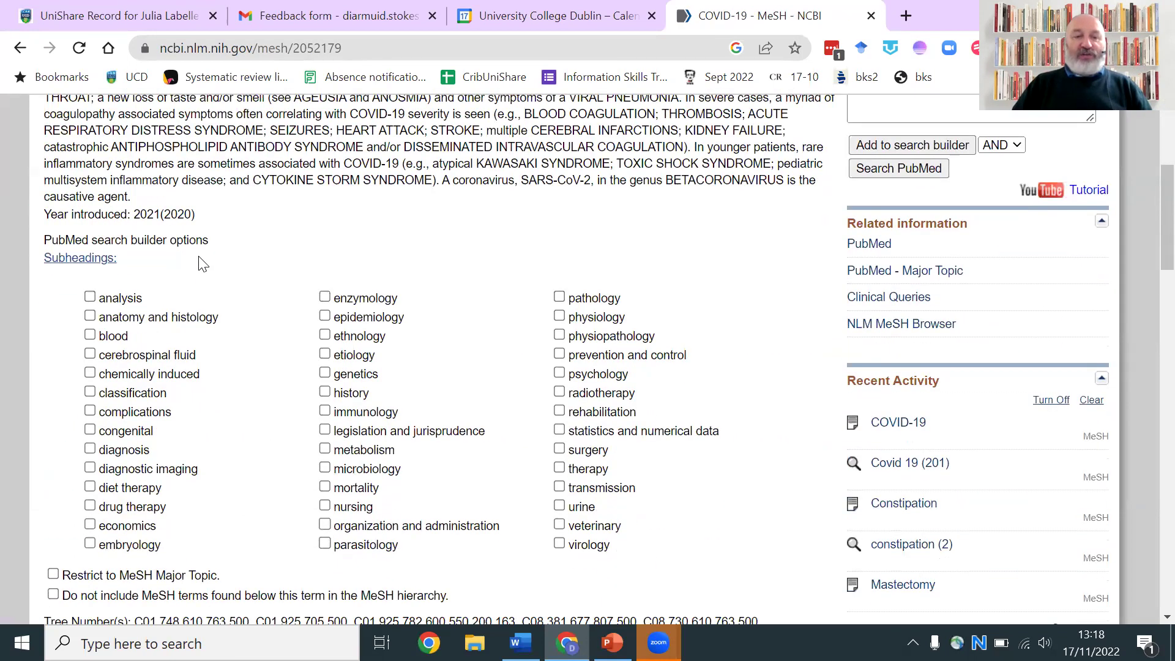
scroll(206, 243, "down", 5)
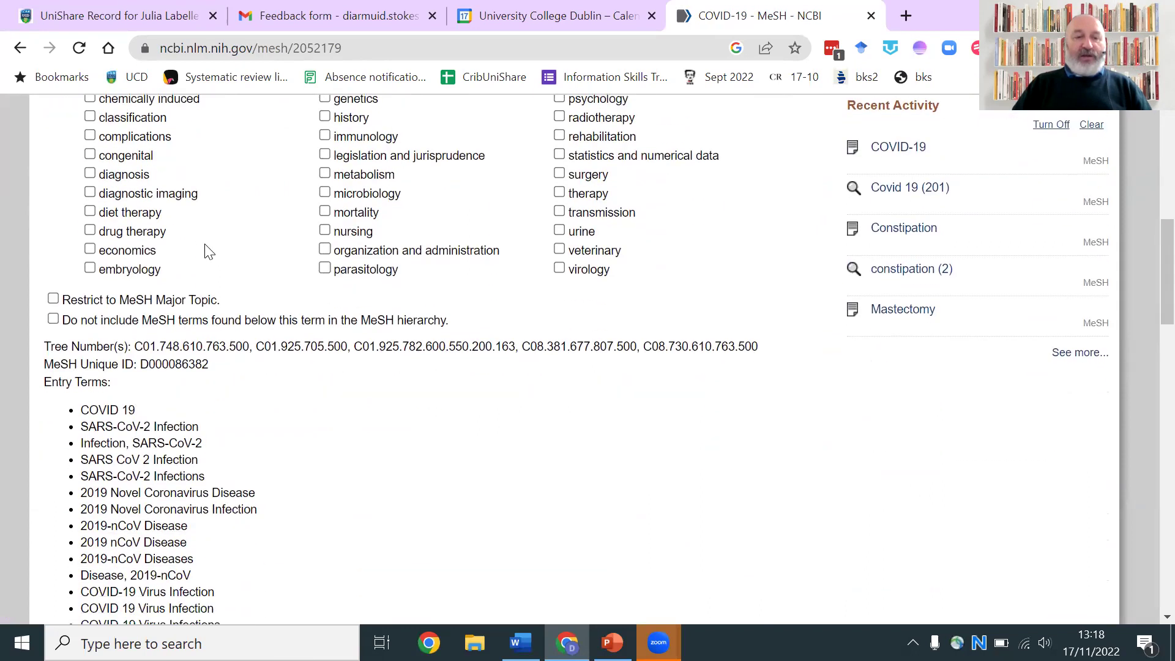
left_click_drag(44, 382, 127, 389)
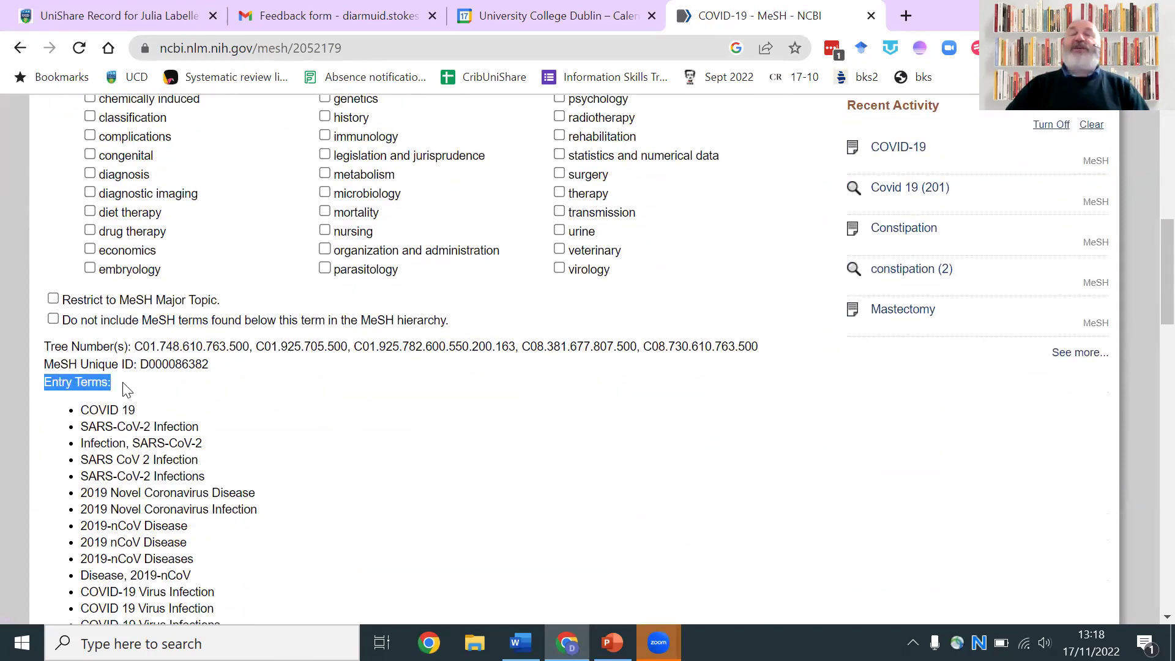
scroll(176, 401, "down", 3)
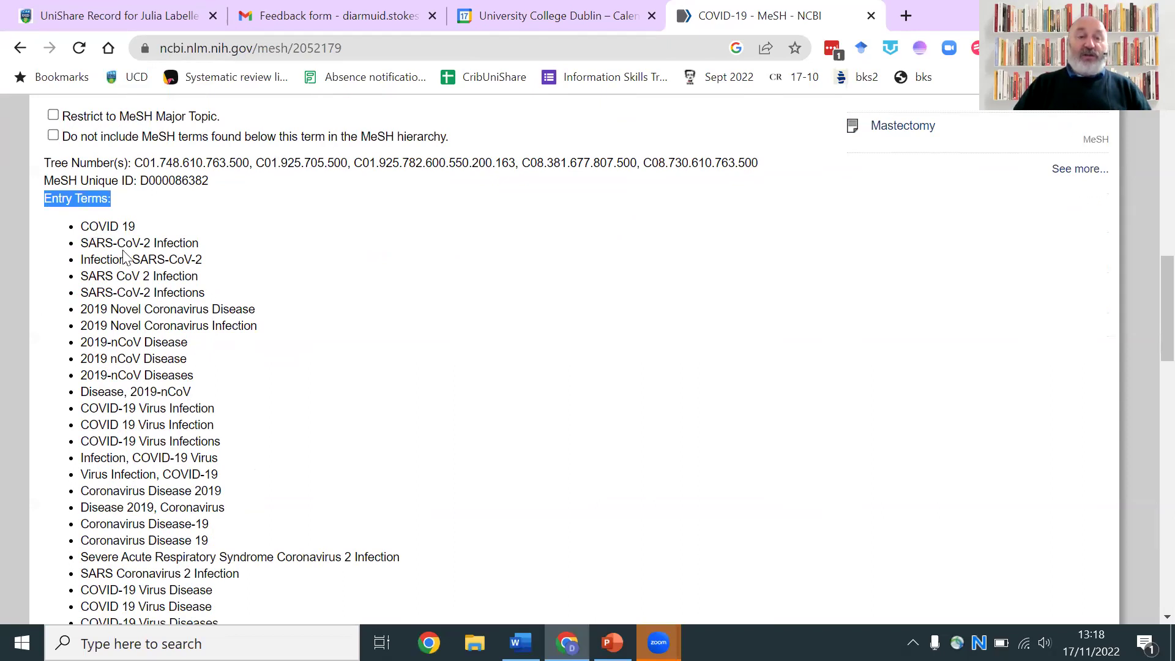
scroll(152, 261, "down", 3)
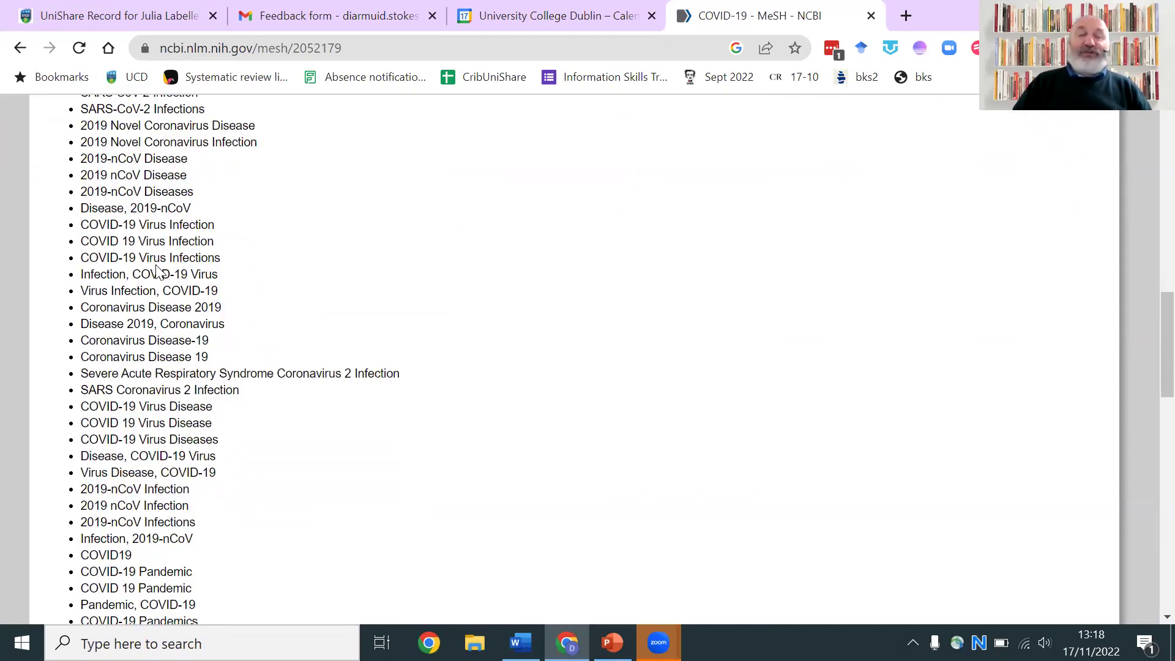
scroll(157, 269, "down", 3)
scroll(158, 264, "up", 5)
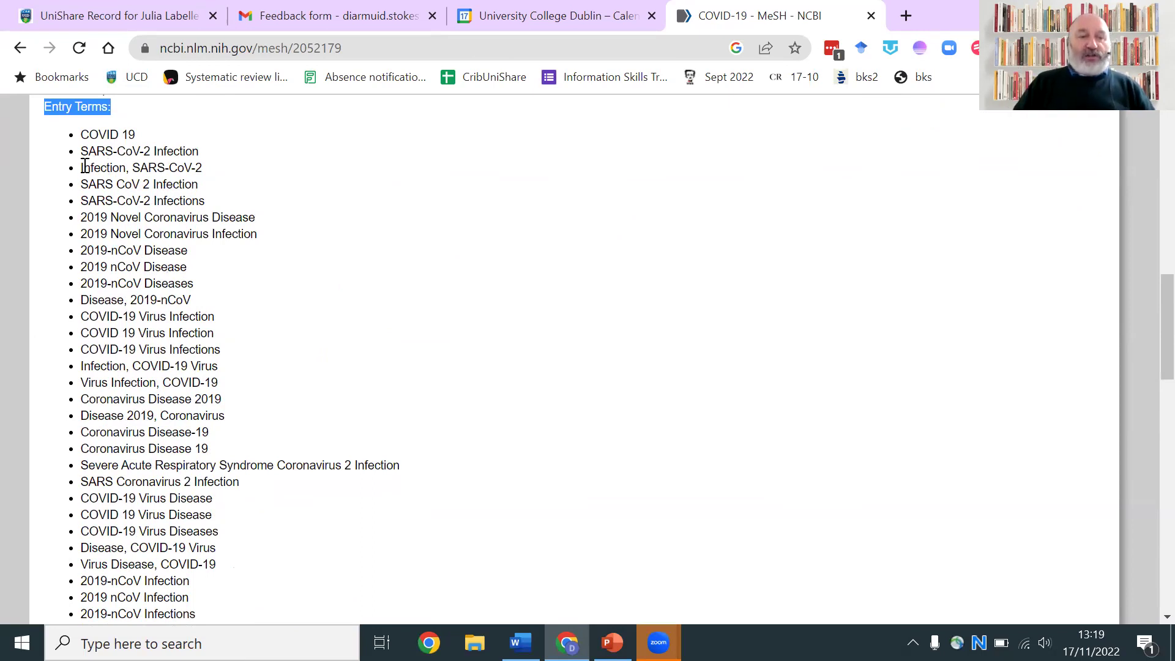
left_click_drag(84, 167, 207, 173)
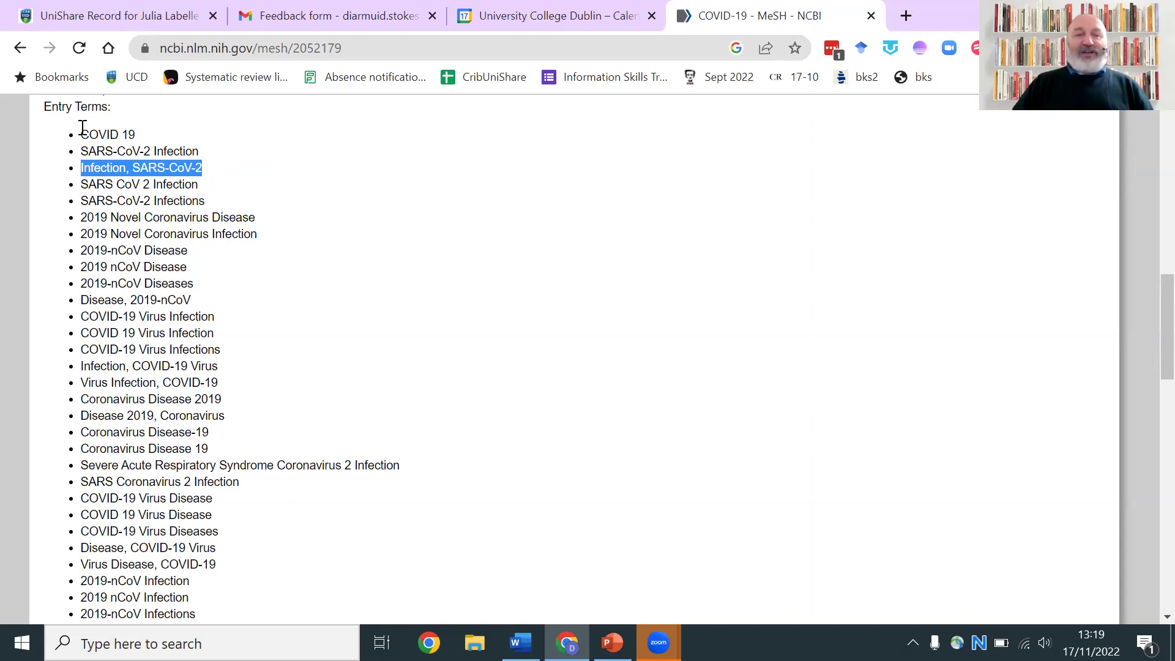
left_click_drag(89, 150, 176, 151)
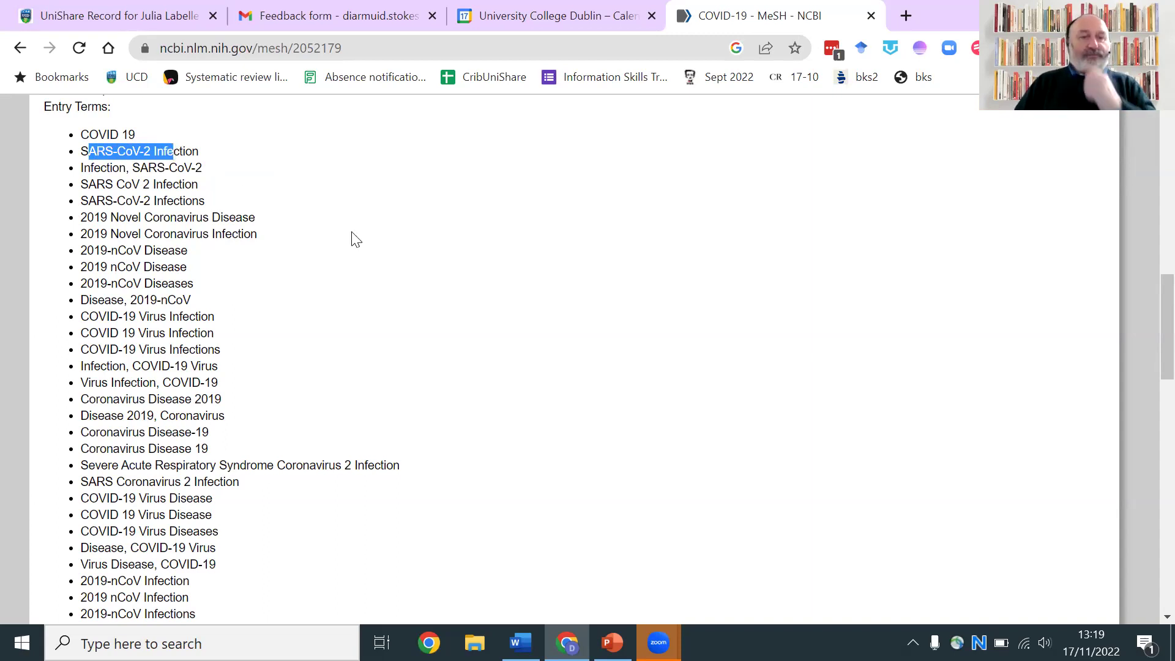
- Examine where COVID-19 sits in the MeSH category hierarchies below the entry terms
scroll(361, 242, "down", 3)
scroll(359, 239, "down", 4)
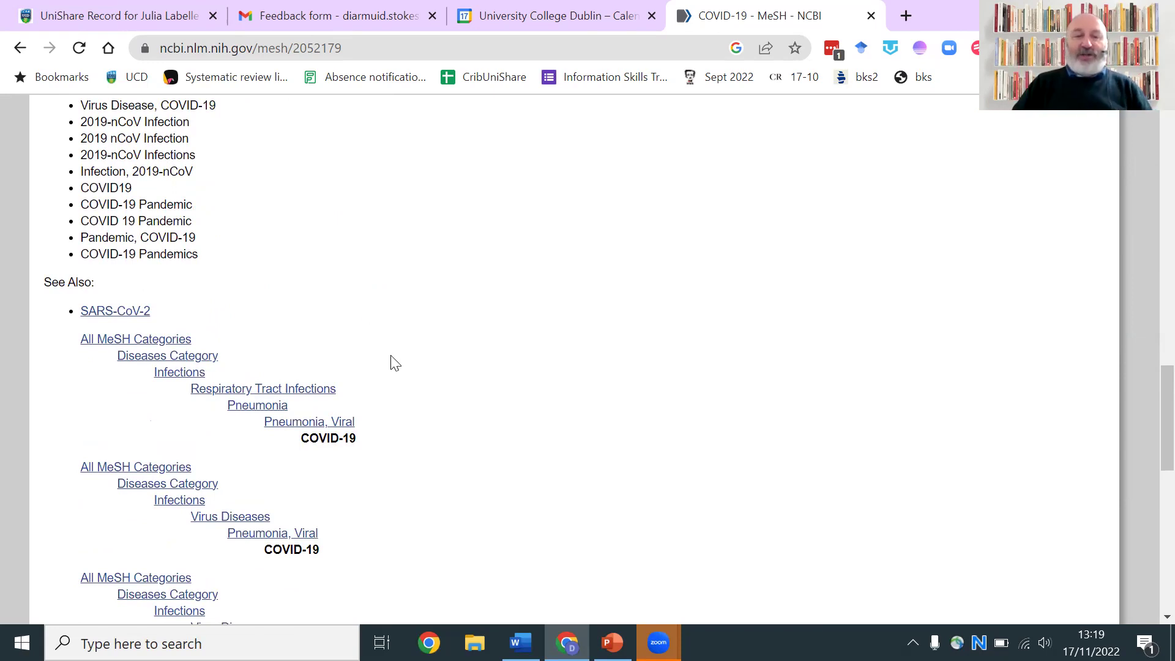
left_click_drag(309, 442, 349, 438)
scroll(350, 440, "down", 3)
scroll(353, 450, "down", 4)
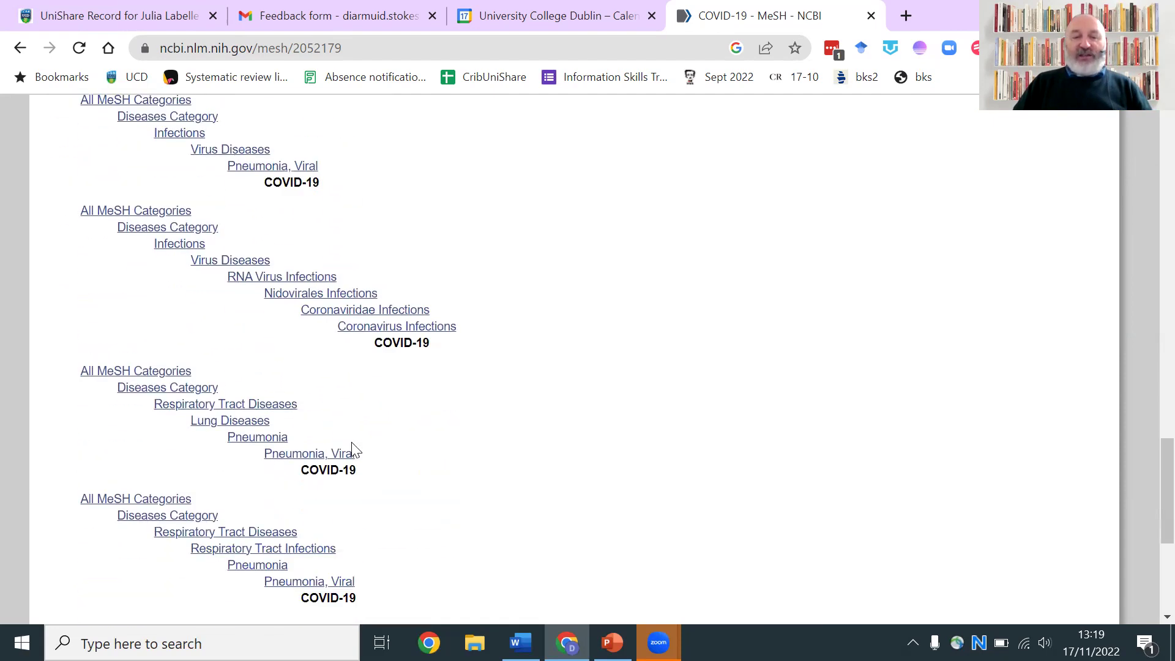
scroll(353, 451, "up", 5)
scroll(355, 449, "up", 2)
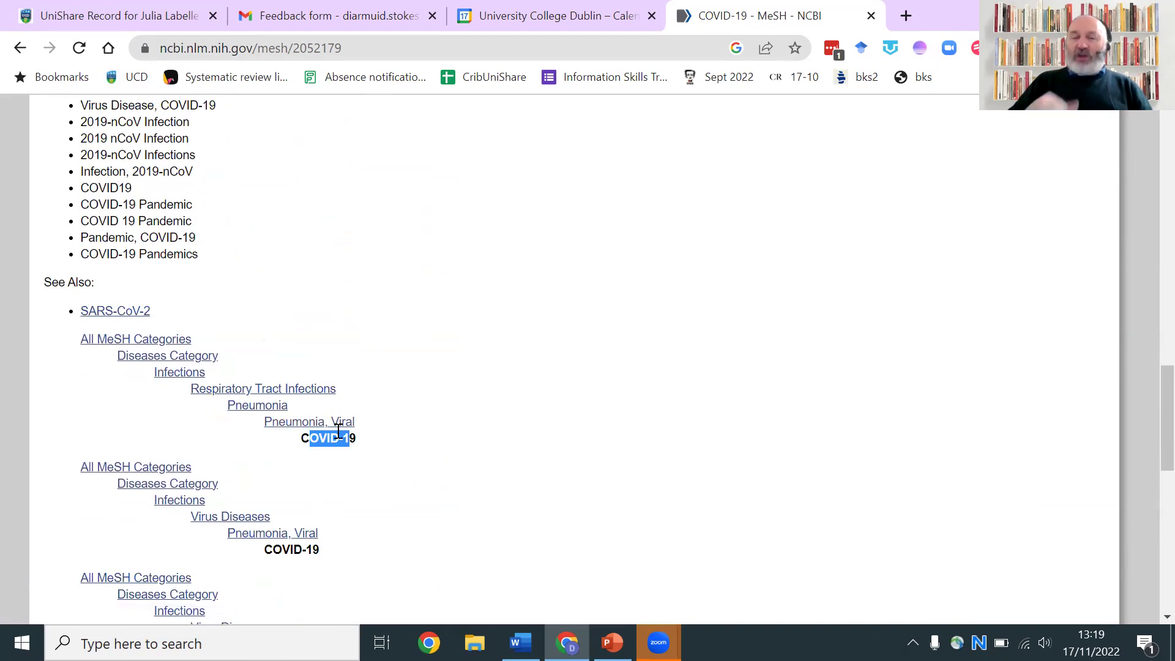
left_click(321, 461)
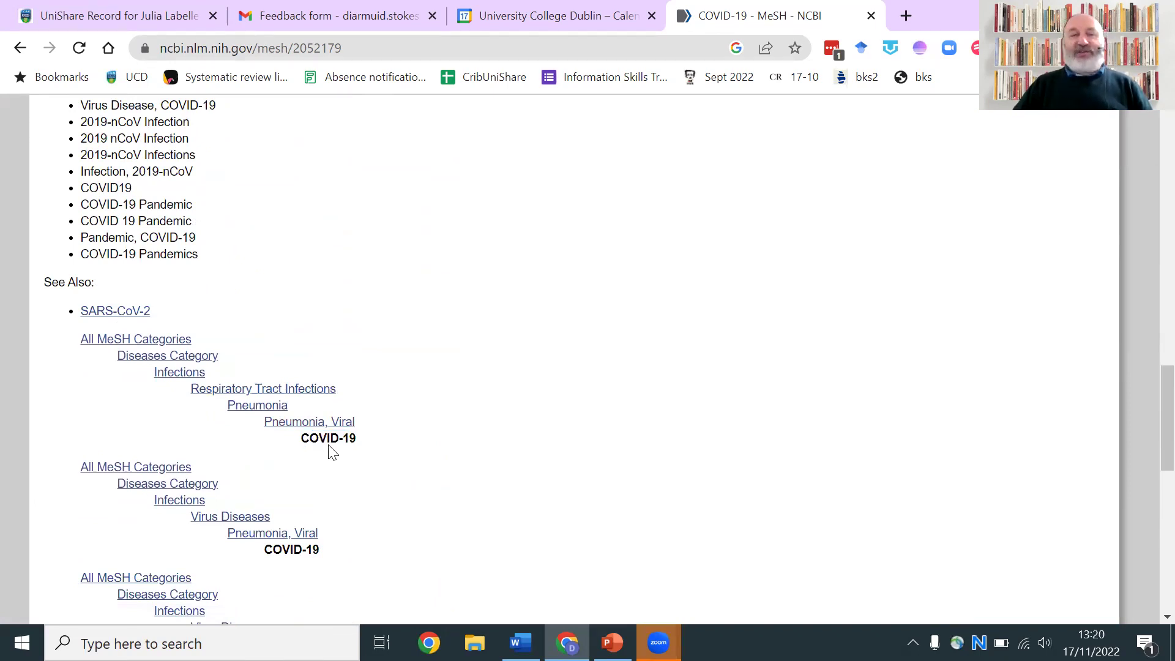
scroll(328, 441, "up", 3)
scroll(352, 458, "down", 3)
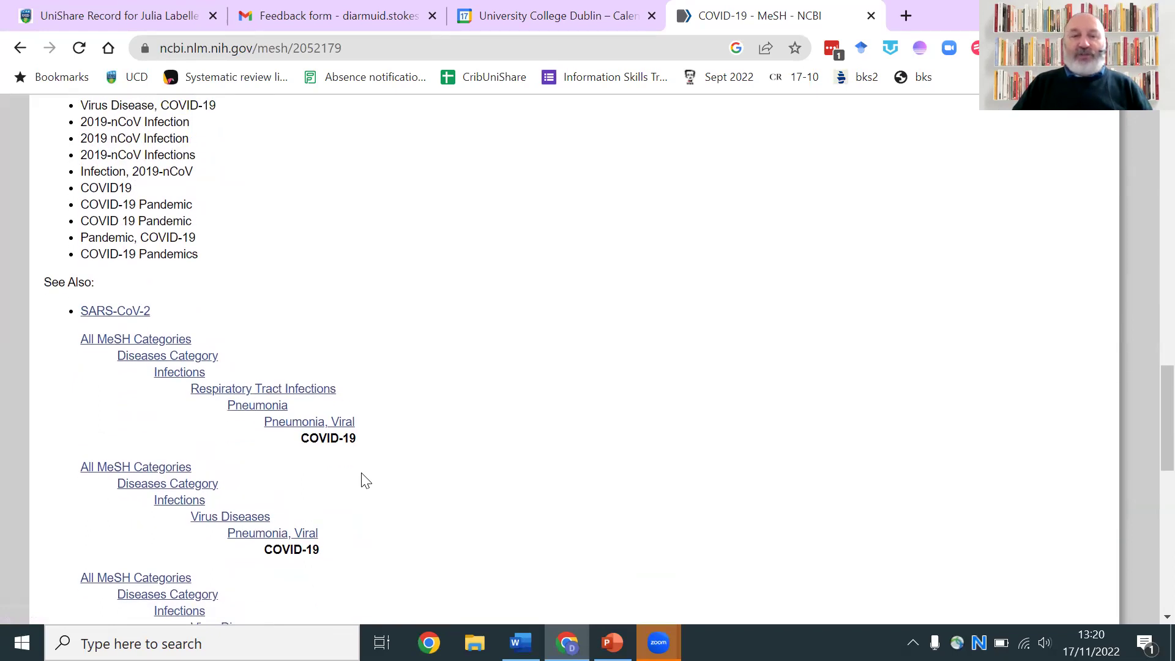
- Try the option that excludes MeSH terms found below COVID-19 in the hierarchy, and clear it again
scroll(365, 481, "up", 3)
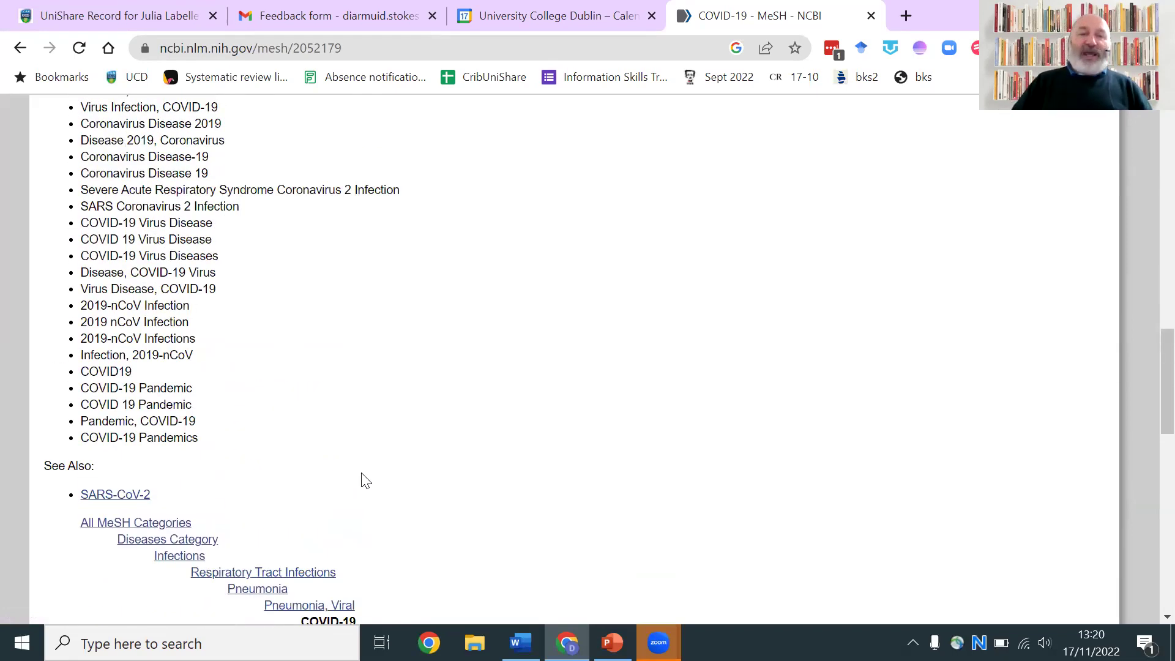
scroll(365, 481, "up", 6)
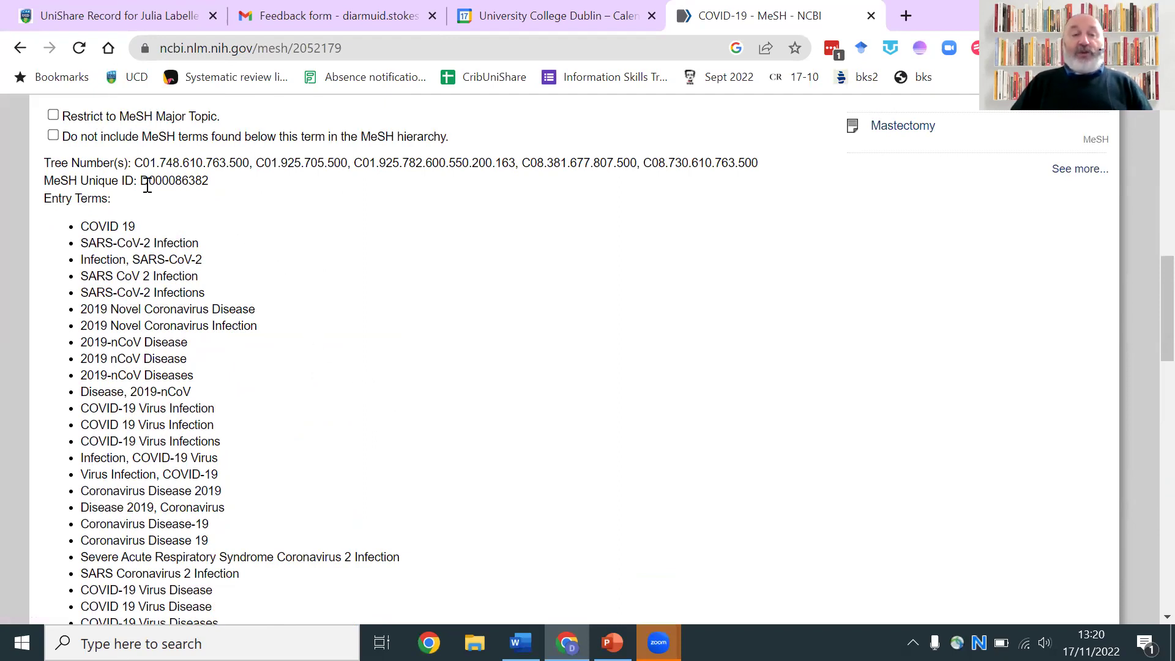
scroll(145, 183, "up", 1)
scroll(145, 183, "up", 2)
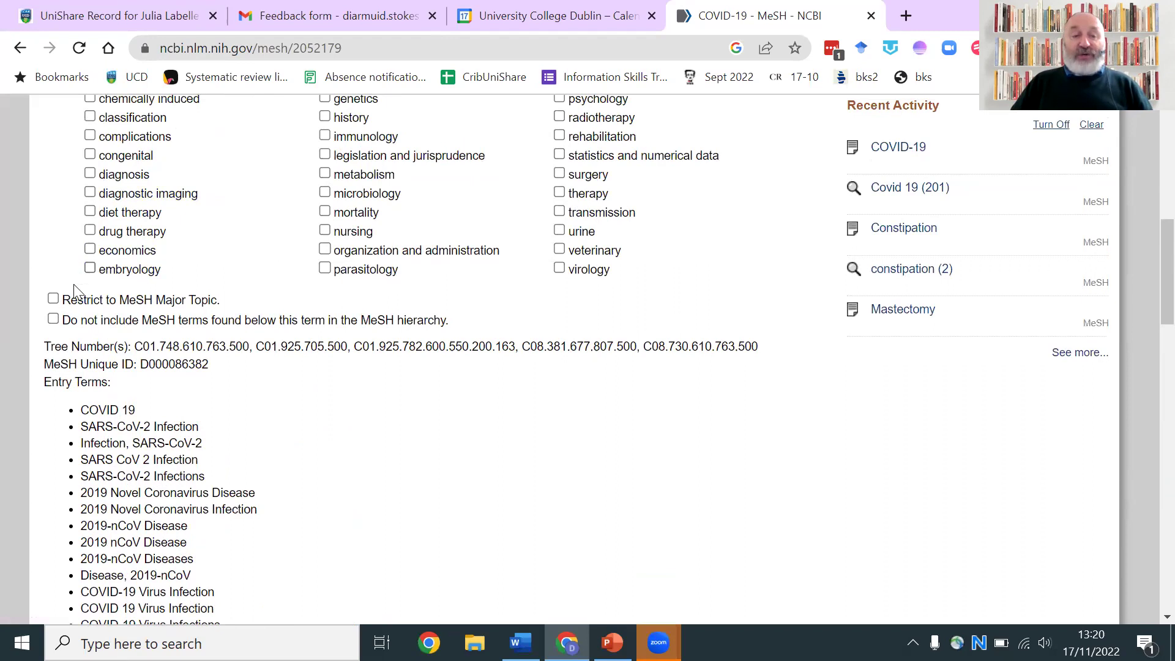
left_click(53, 319)
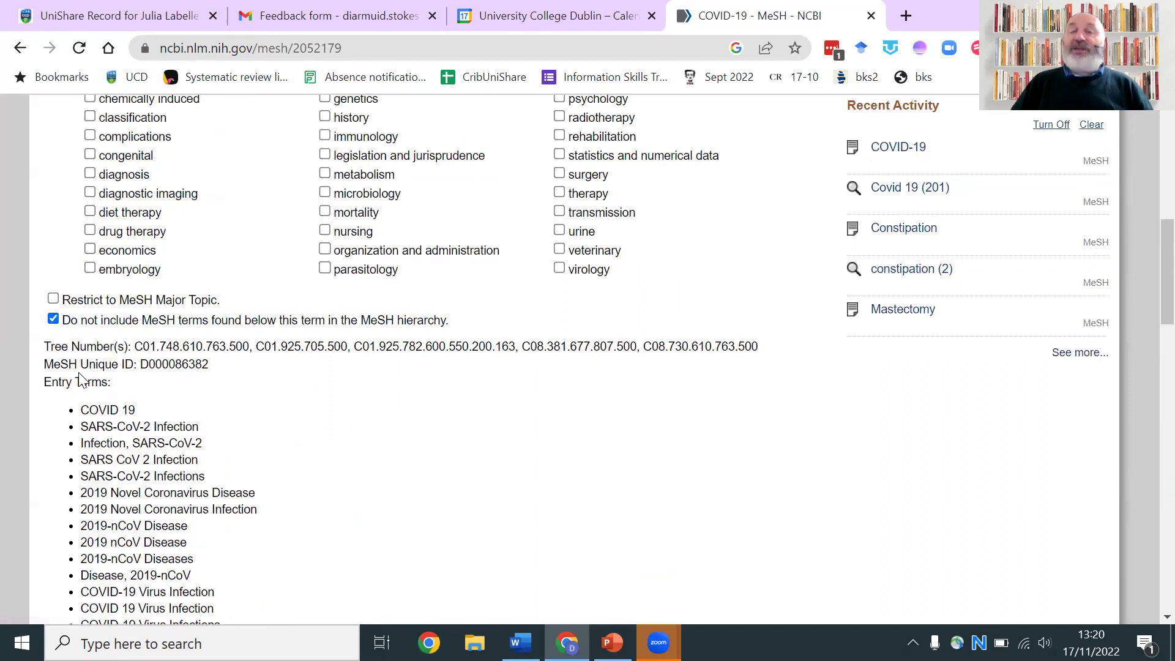
left_click(54, 319)
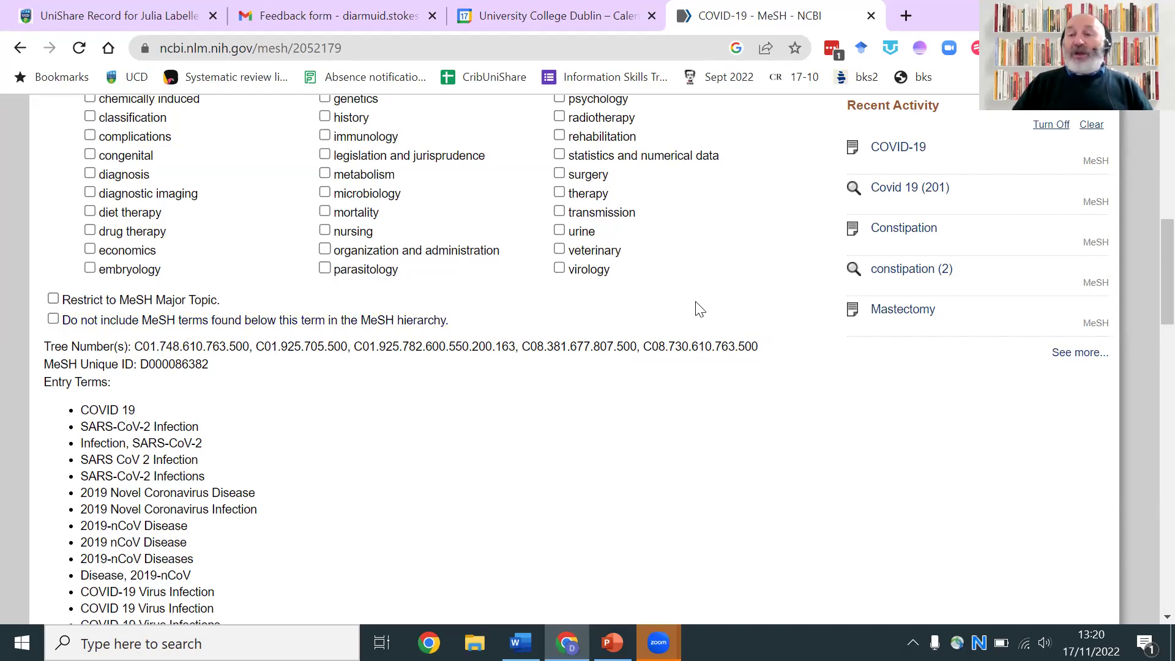
- Add the COVID-19 MeSH term to the PubMed Search Builder
scroll(704, 315, "down", 3)
scroll(715, 324, "up", 11)
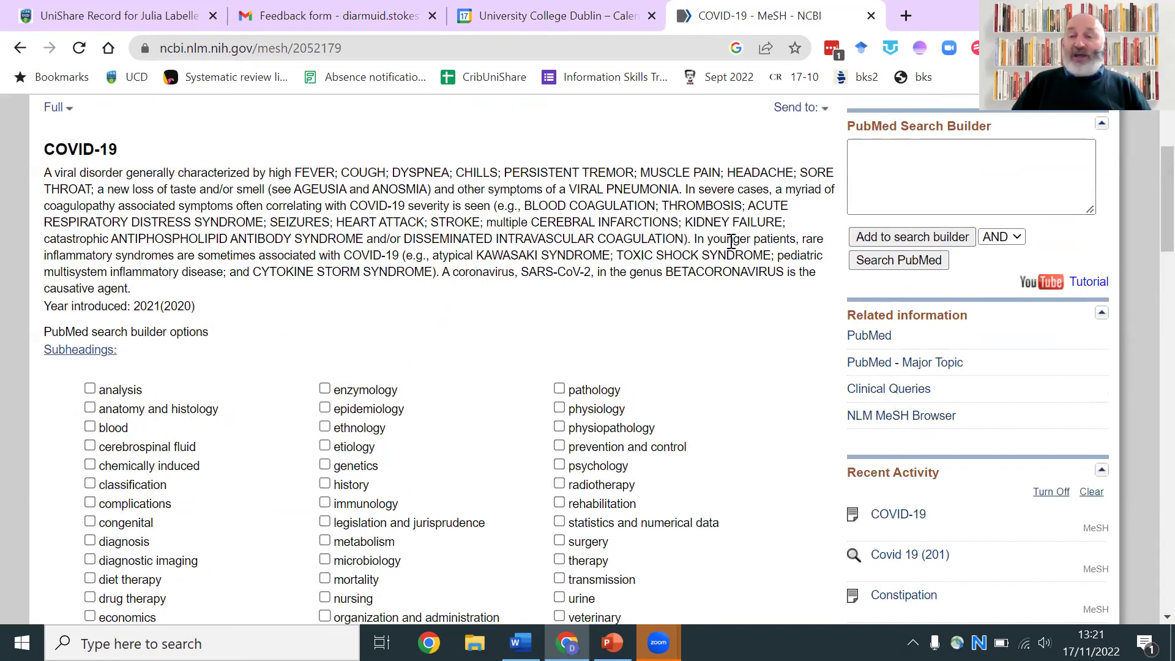
left_click(895, 243)
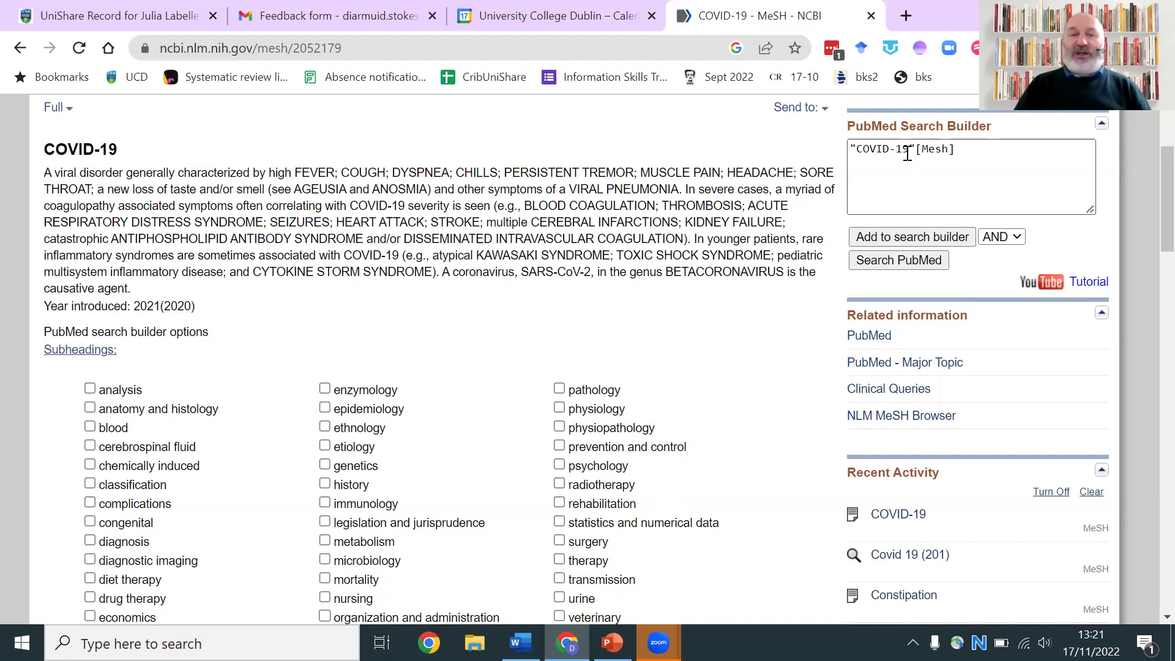
- Search the MeSH database for "coronavirus"
scroll(914, 135, "up", 3)
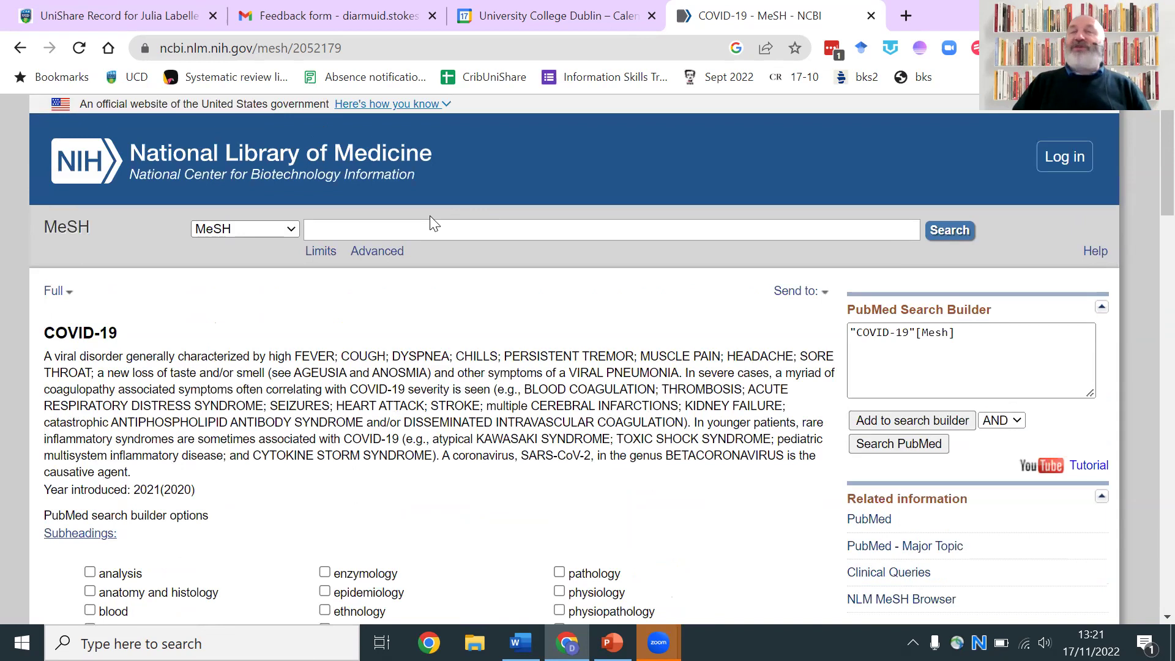
left_click(335, 233)
type("coro")
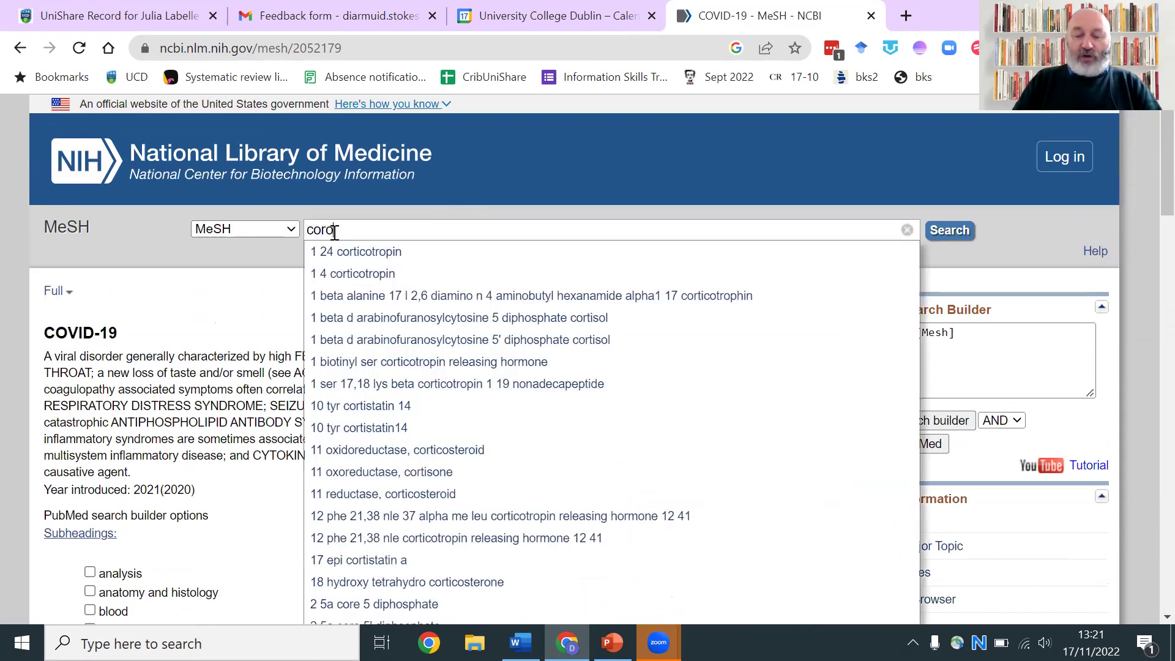
type("navir")
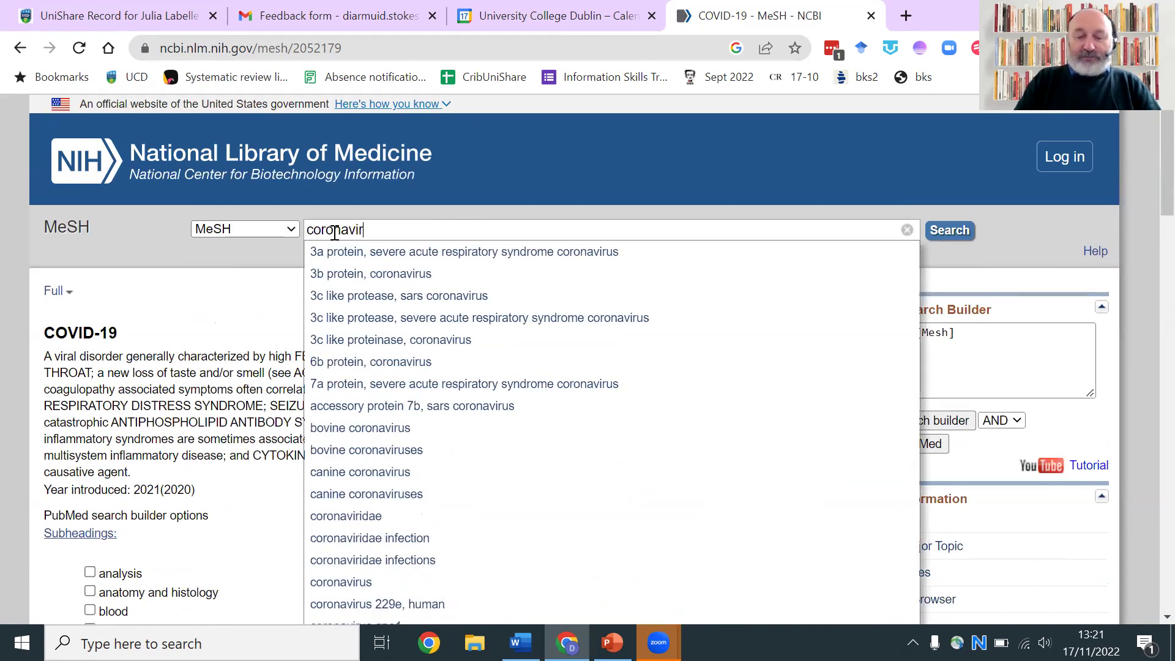
type("us")
key("Return")
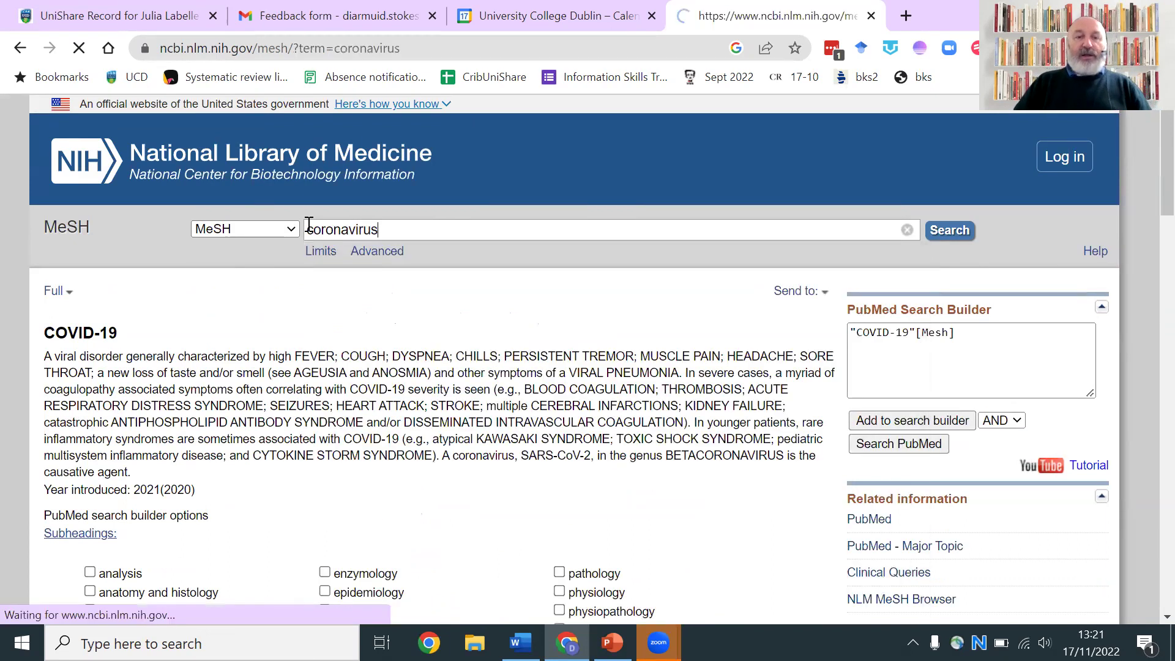
- Open the Coronavirus heading from the MeSH search results and view its place in the category hierarchy
scroll(300, 281, "down", 1)
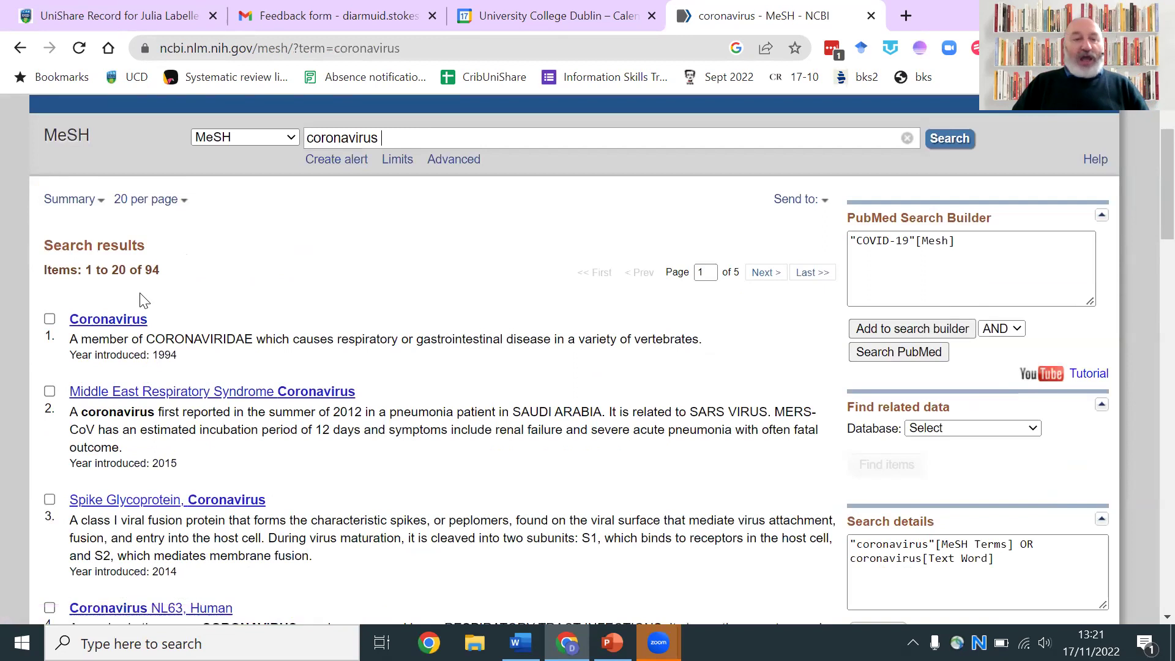
left_click(114, 322)
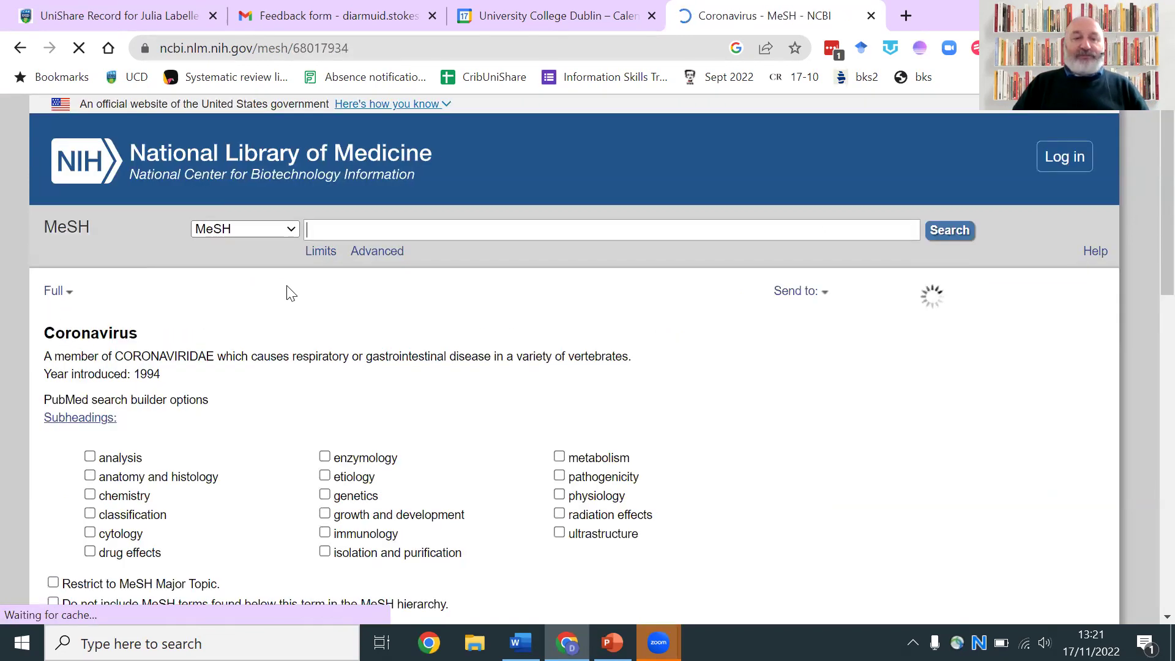
scroll(300, 287, "down", 10)
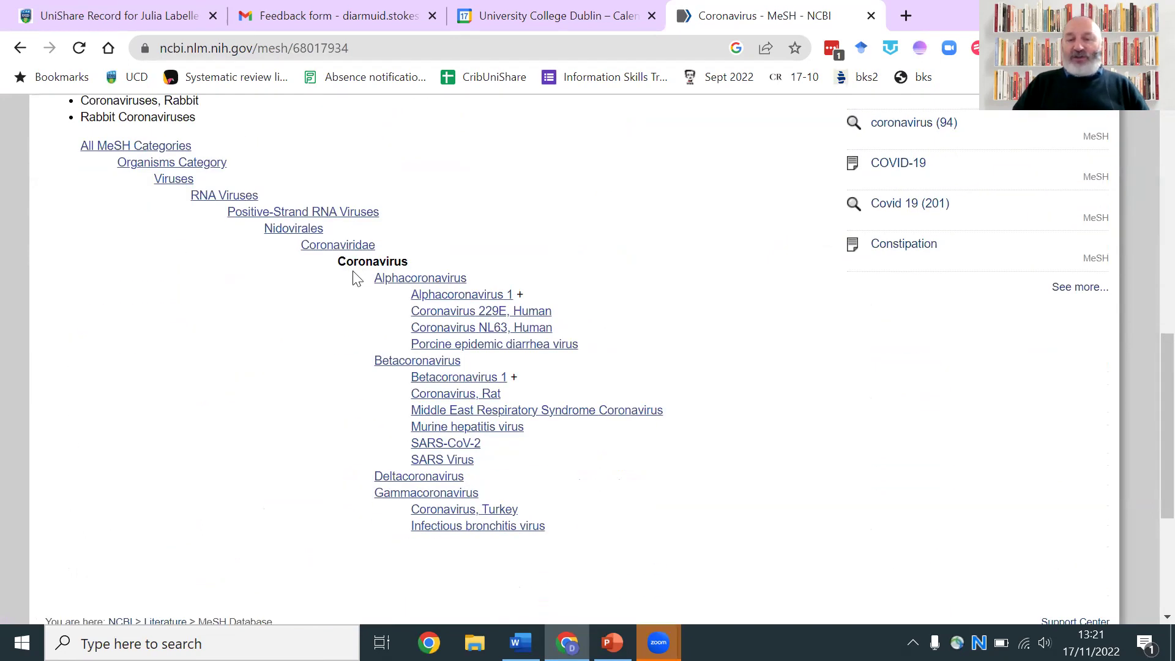
- Exclude the MeSH terms found below Coronavirus in the hierarchy from the search builder options
scroll(318, 269, "up", 4)
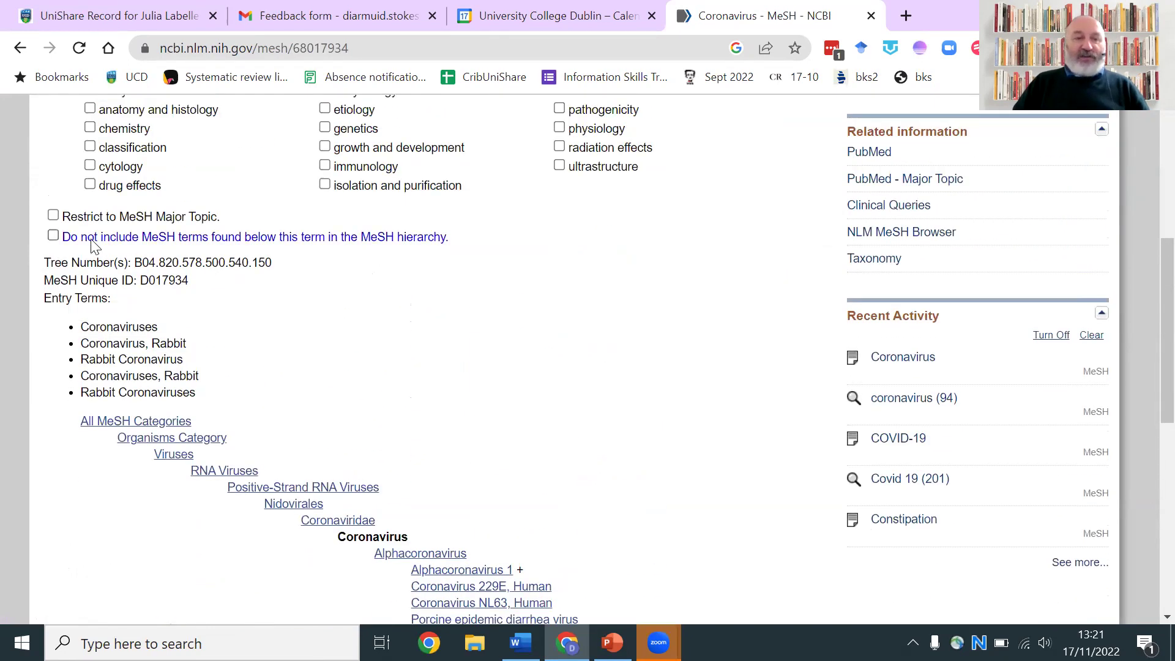
left_click(54, 236)
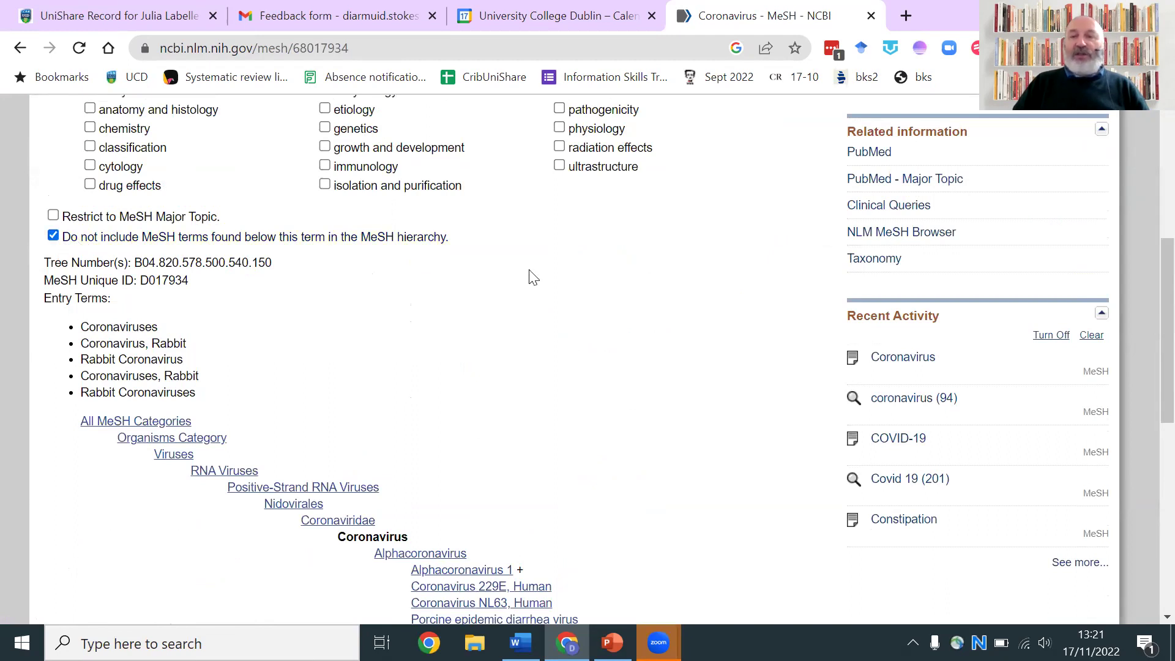
scroll(545, 278, "up", 1)
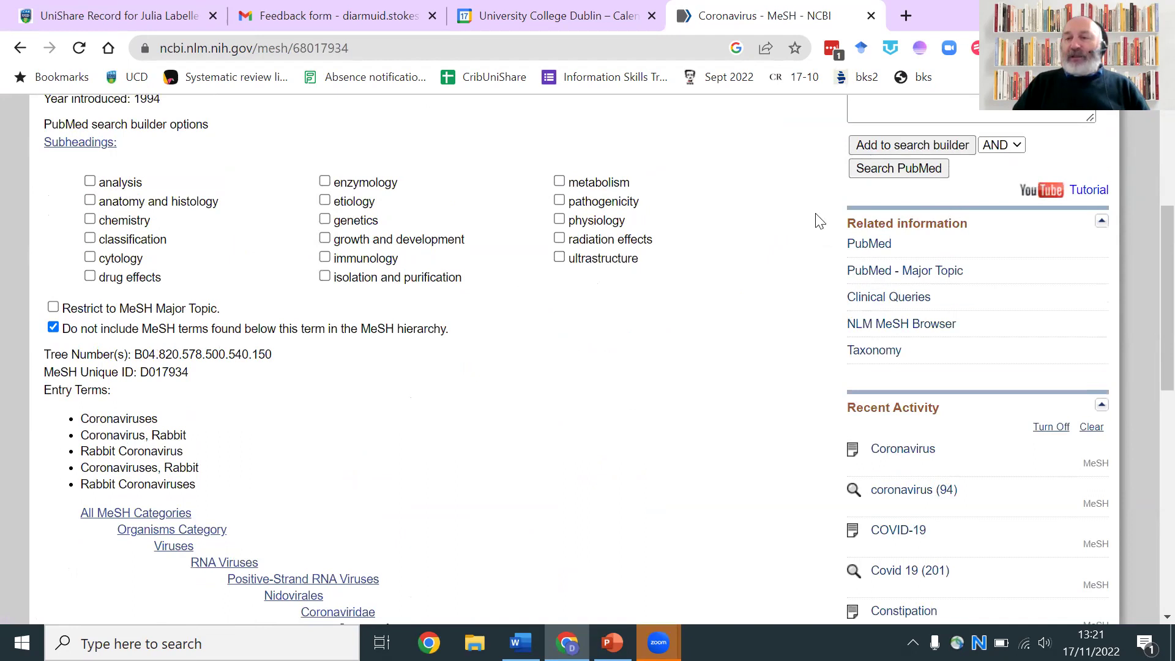
- Add the Coronavirus heading to the PubMed Search Builder with OR and select the whole combined search string
left_click(1019, 144)
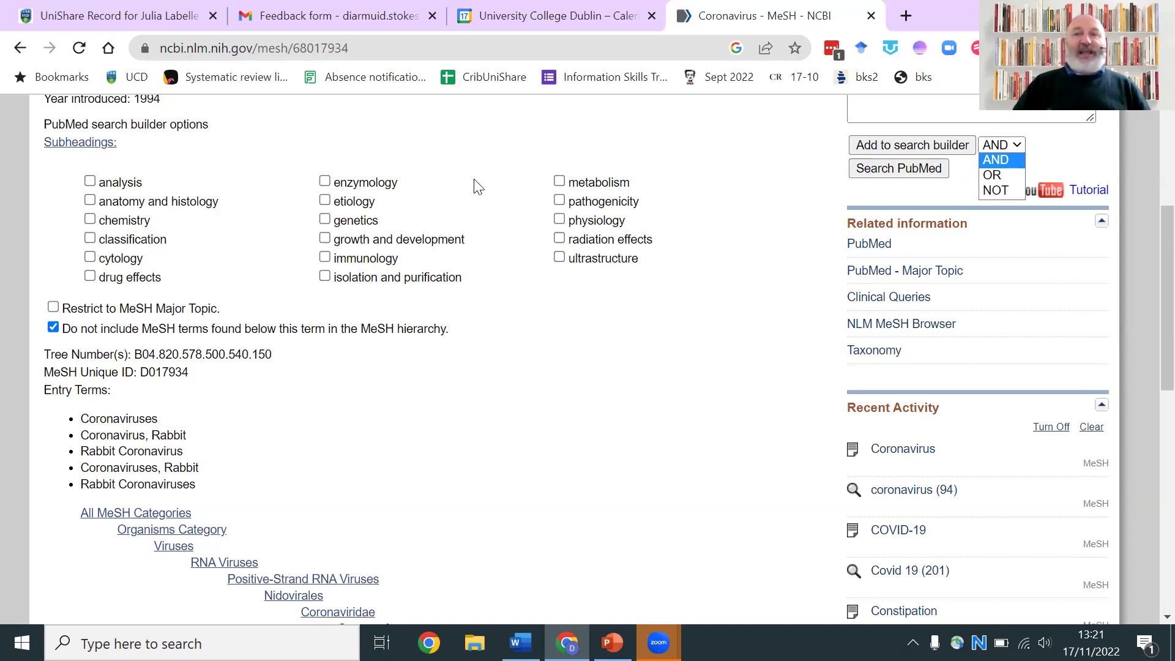
left_click(991, 175)
left_click(948, 147)
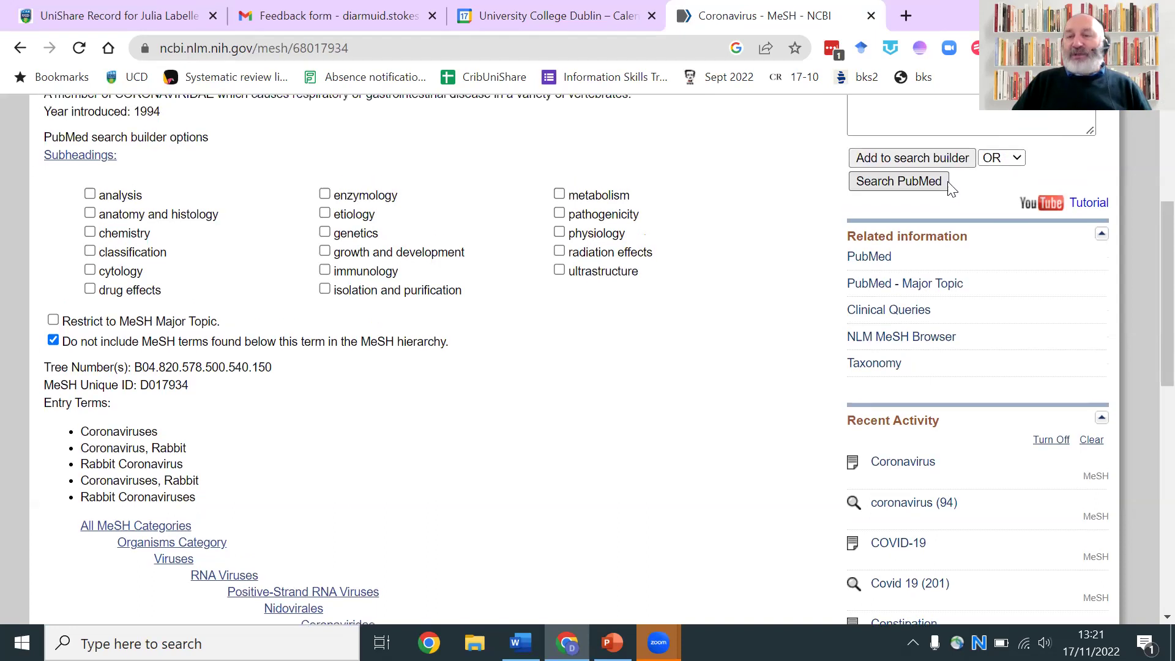
left_click_drag(930, 256, 865, 221)
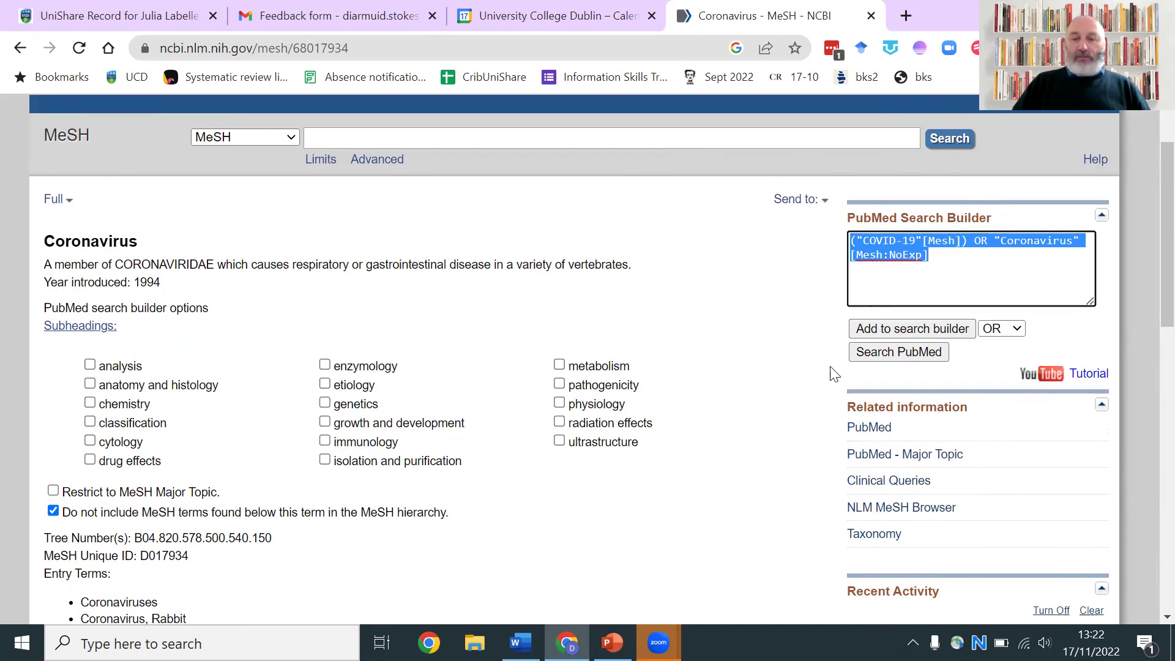
scroll(581, 379, "down", 1)
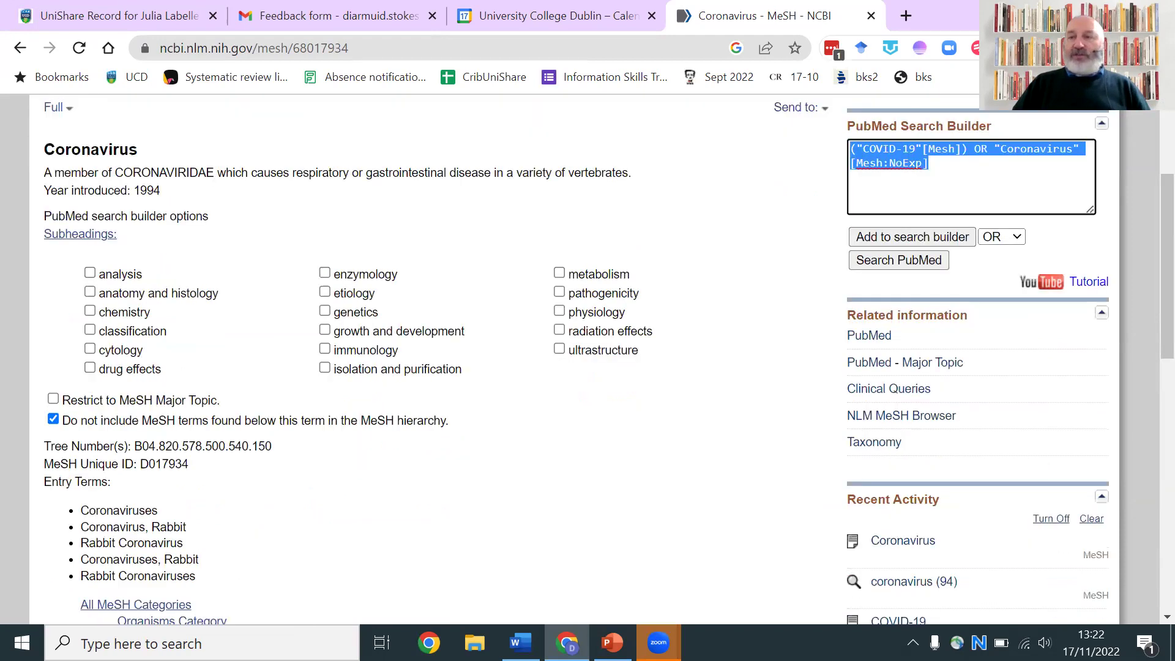
- Switch to the PowerPoint presentation and start the slide show from slide 22, "Building your search 2nd draft"
left_click(1069, 11)
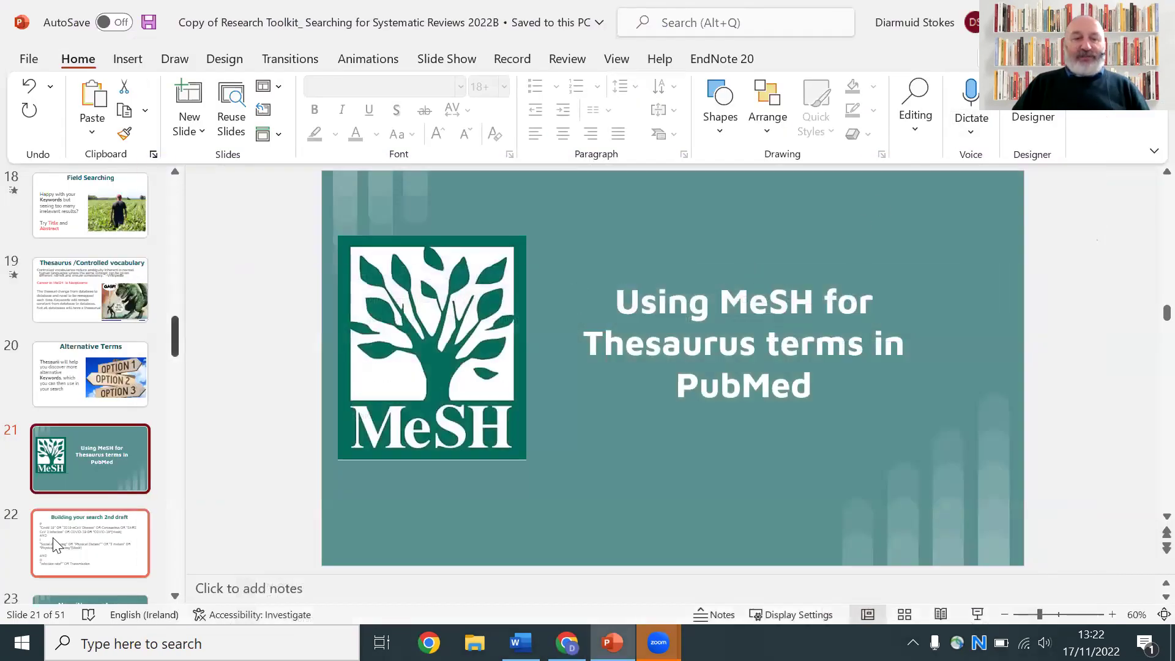
left_click(61, 539)
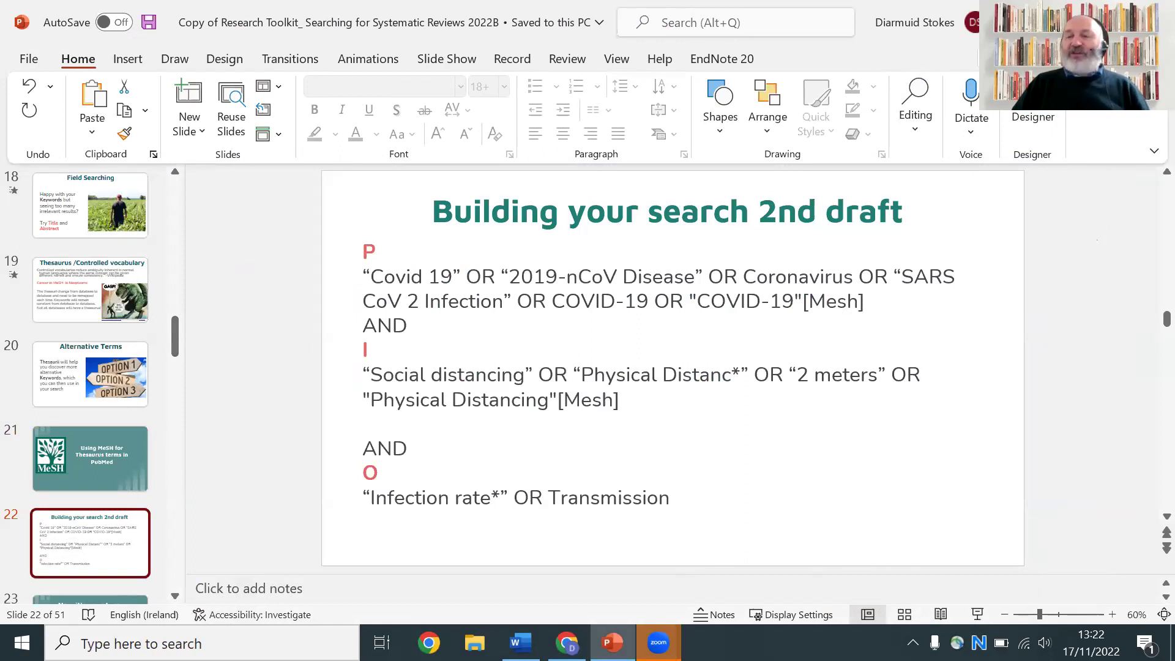
key("shift+F5")
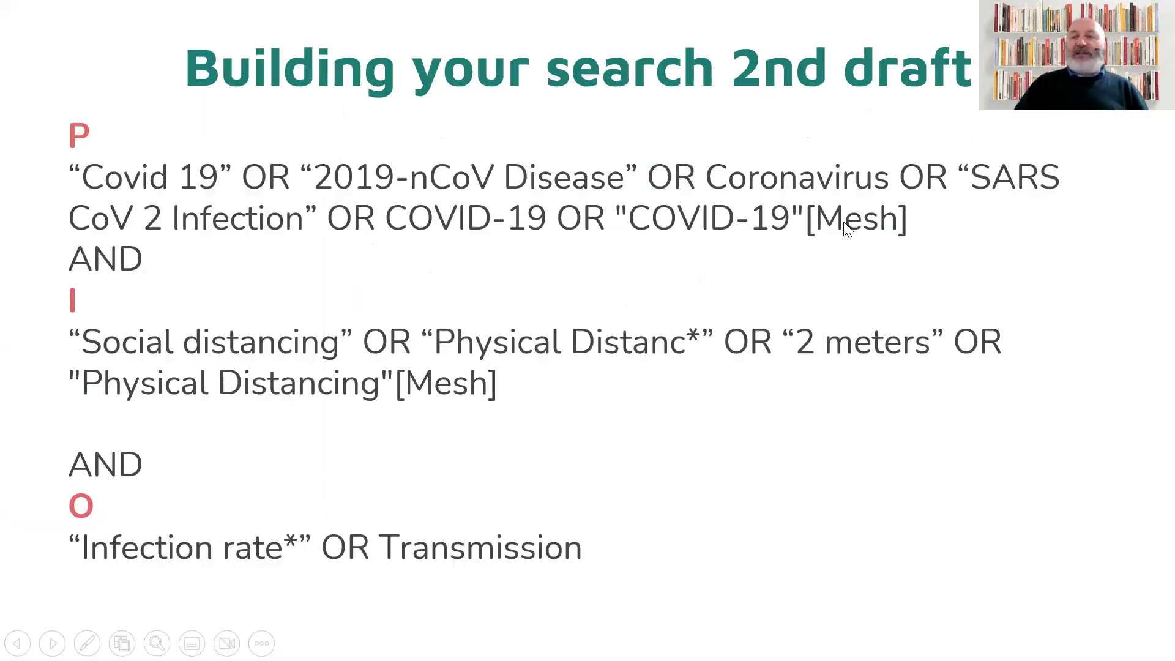